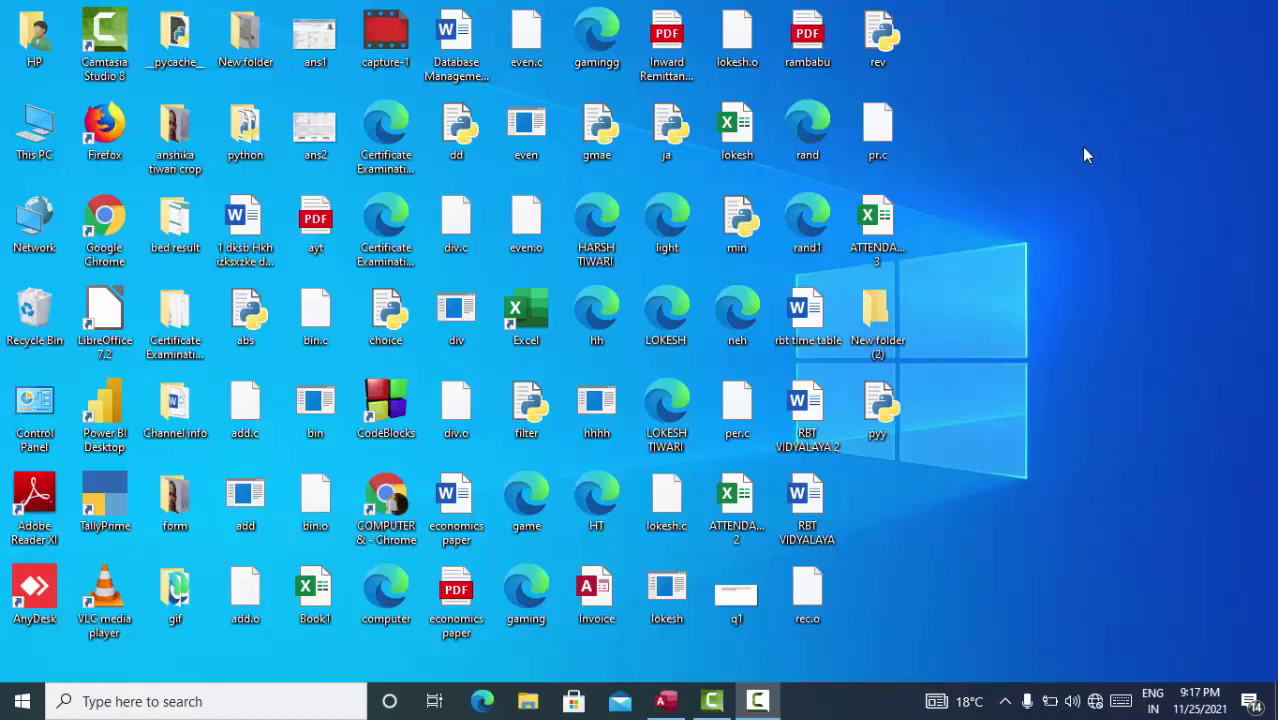
Step: Refresh the desktop and restore the Access window showing Database58's empty Table1
right_click(1035, 112)
left_click(1062, 160)
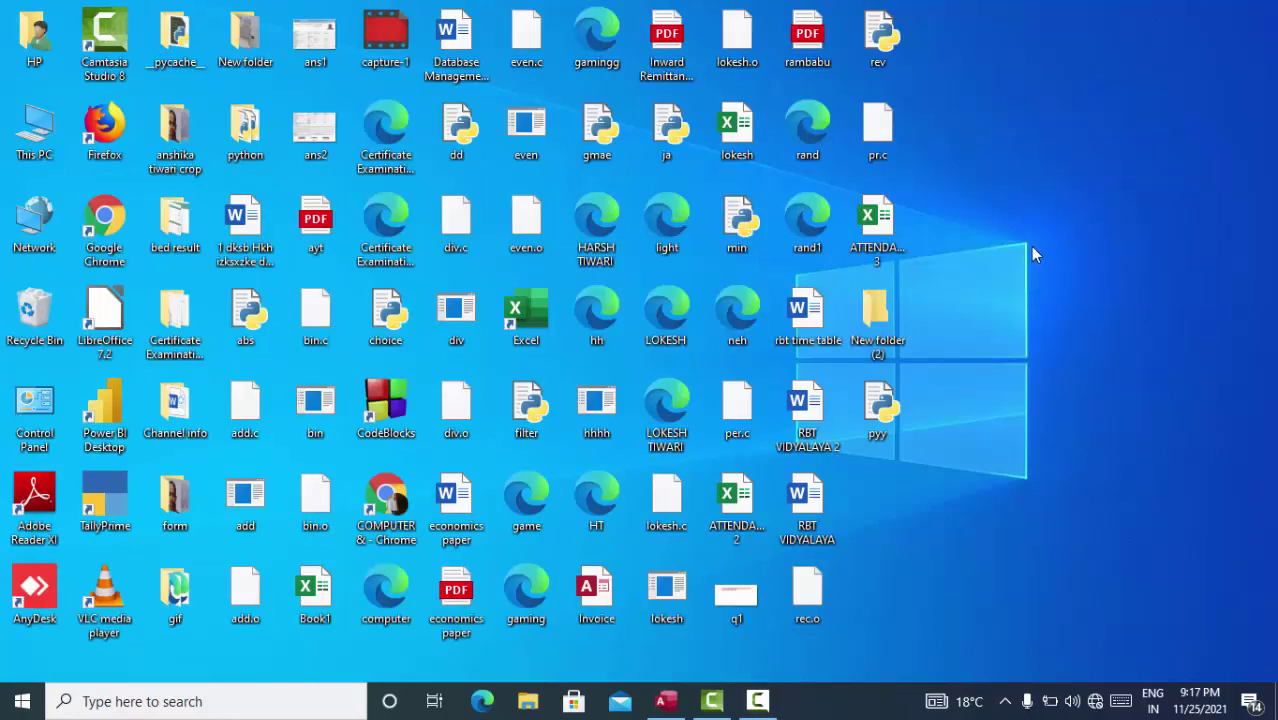
left_click(684, 697)
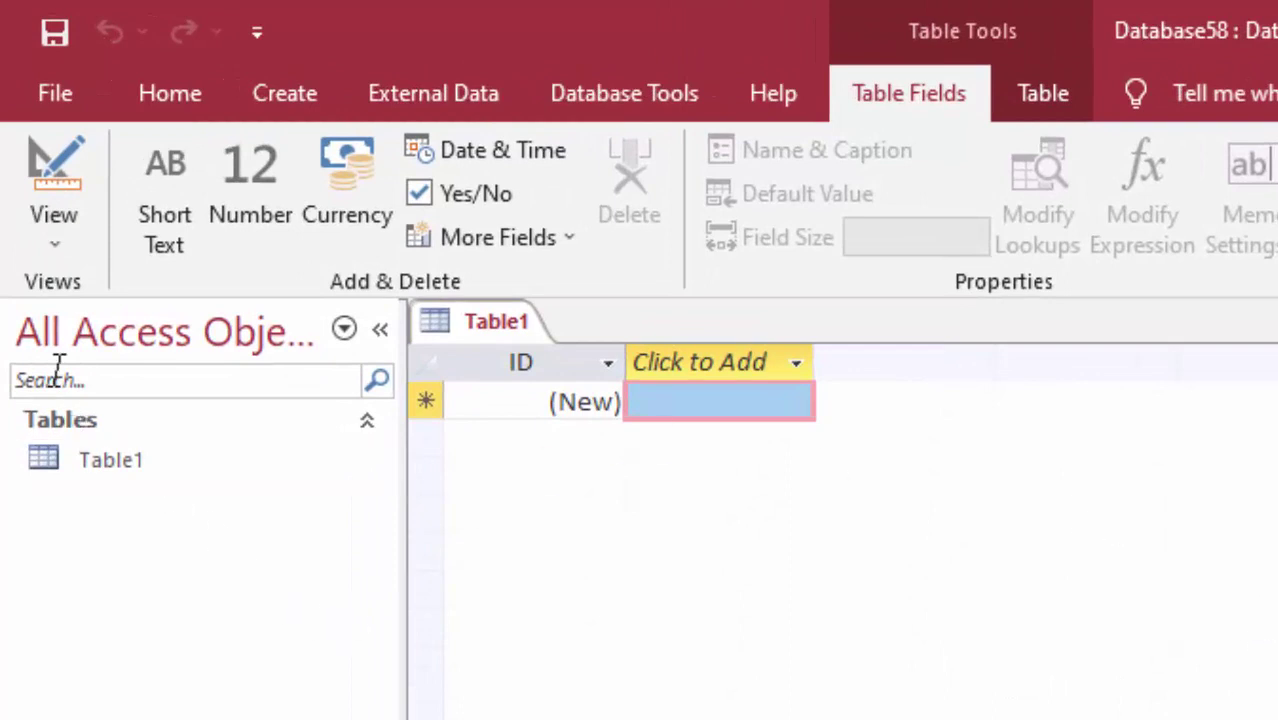
Step: Save Table1 under the name 'si' and switch it to Design View
left_click(51, 170)
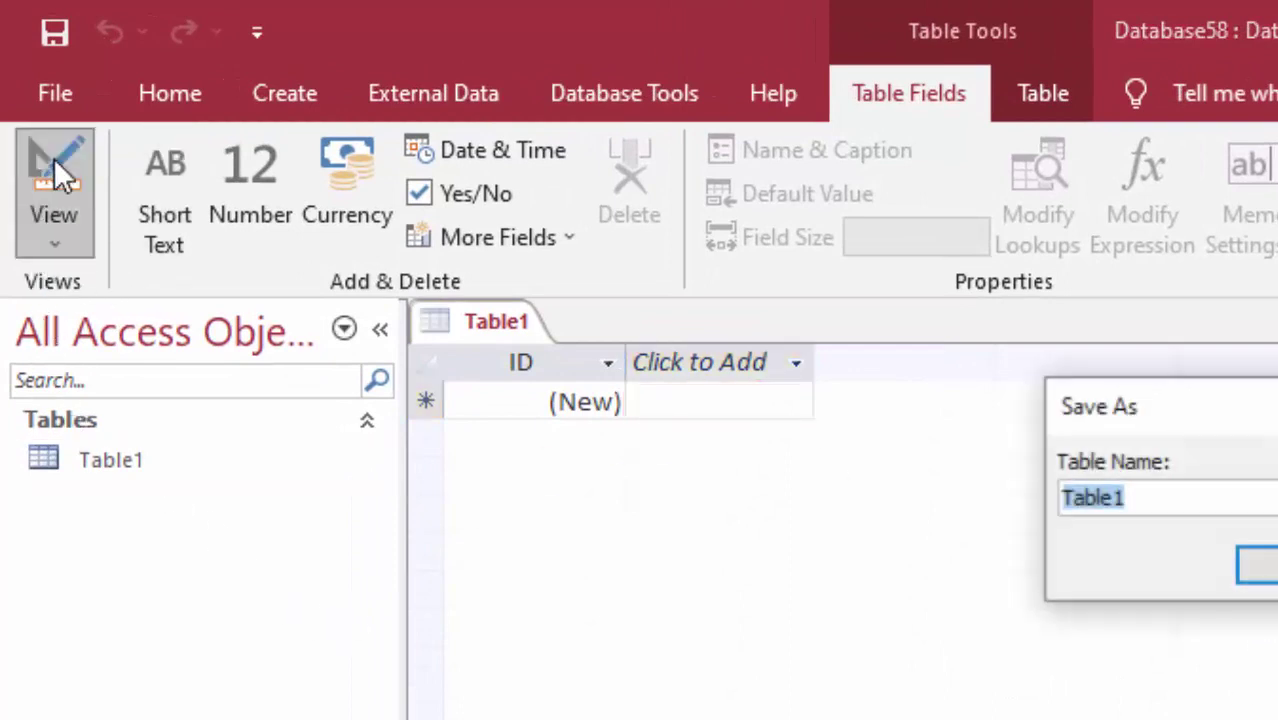
key("BackSpace")
type("si")
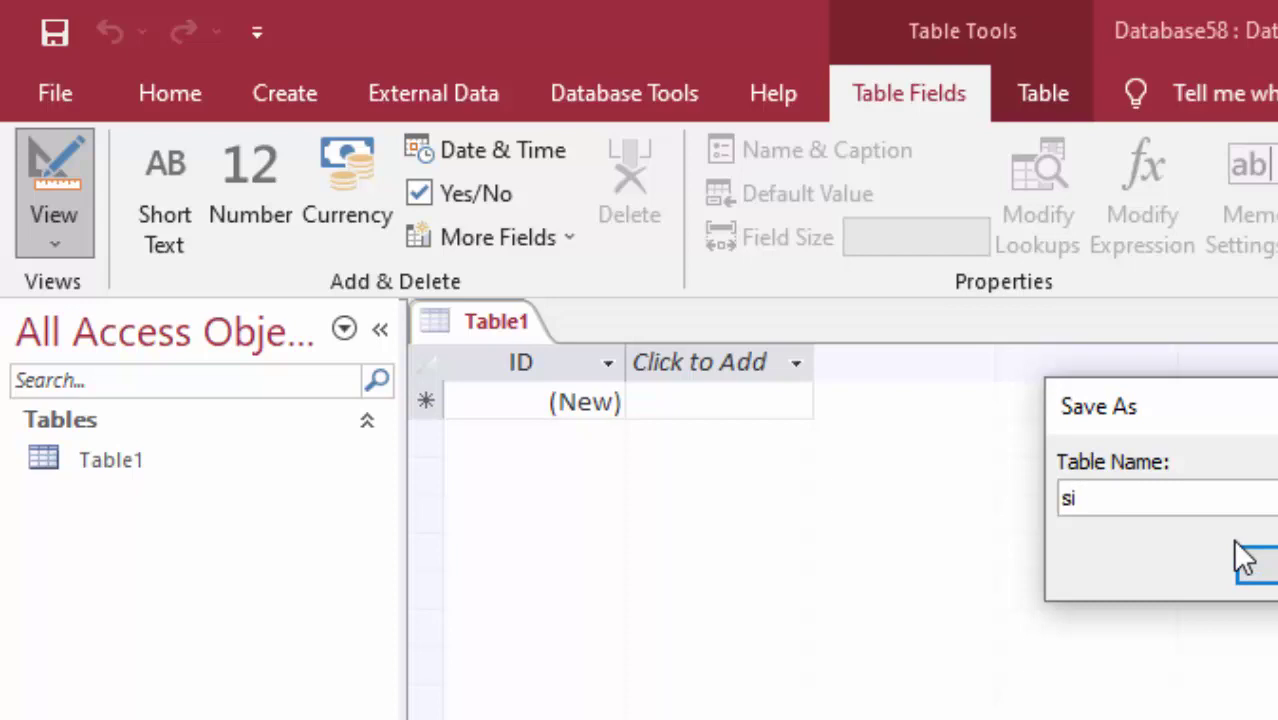
left_click(1245, 560)
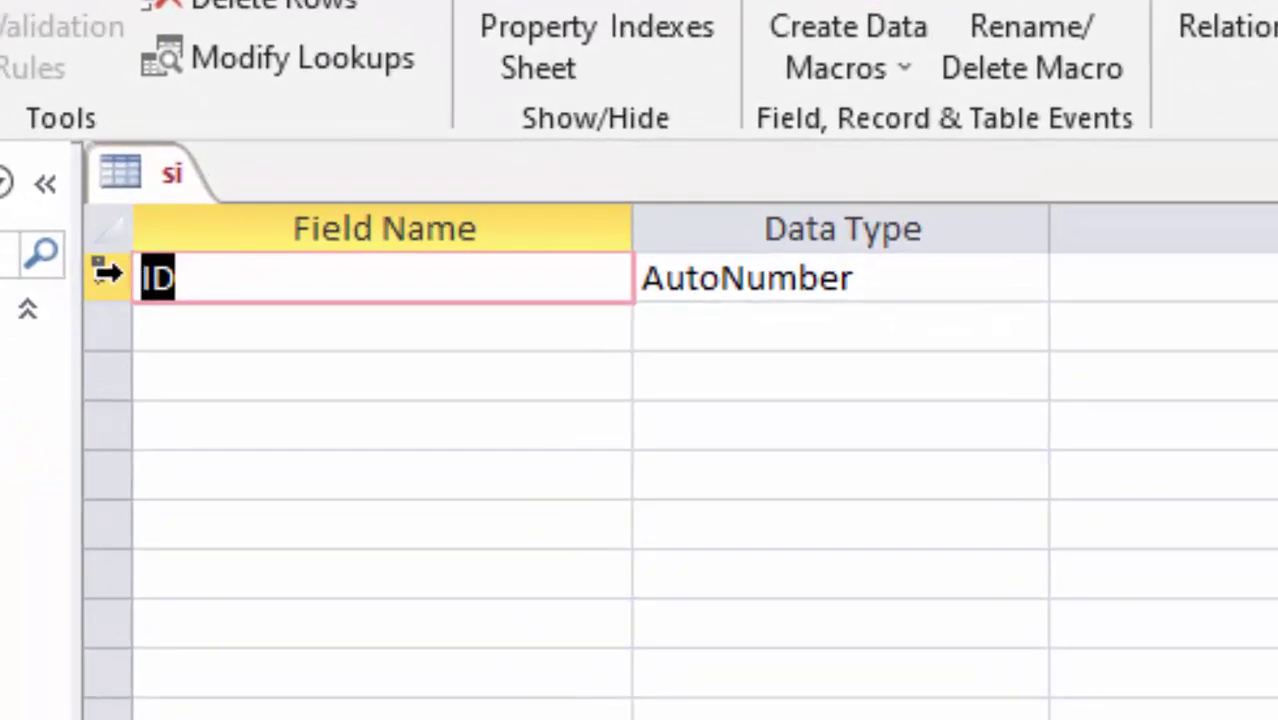
Step: Rename the ID field to 'Rate of Interest' as a Number field with Double size
key("BackSpace")
type("Rate of Interest")
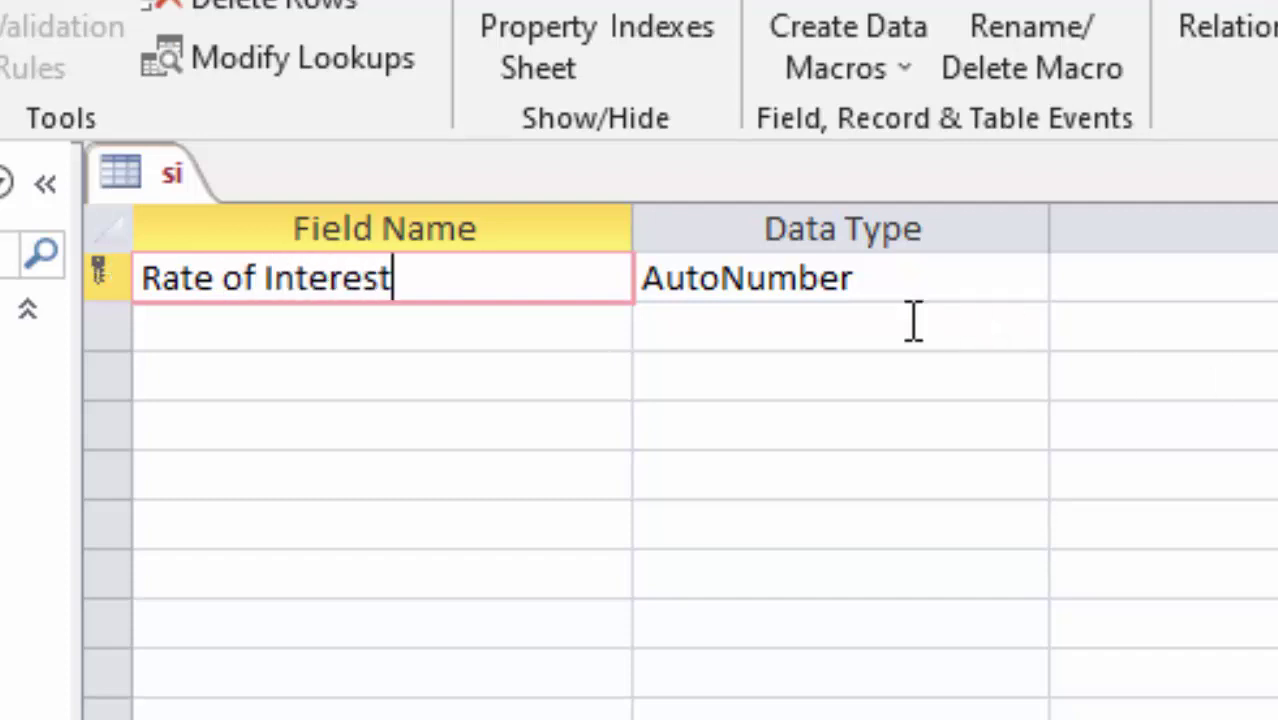
left_click(916, 281)
left_click(1028, 282)
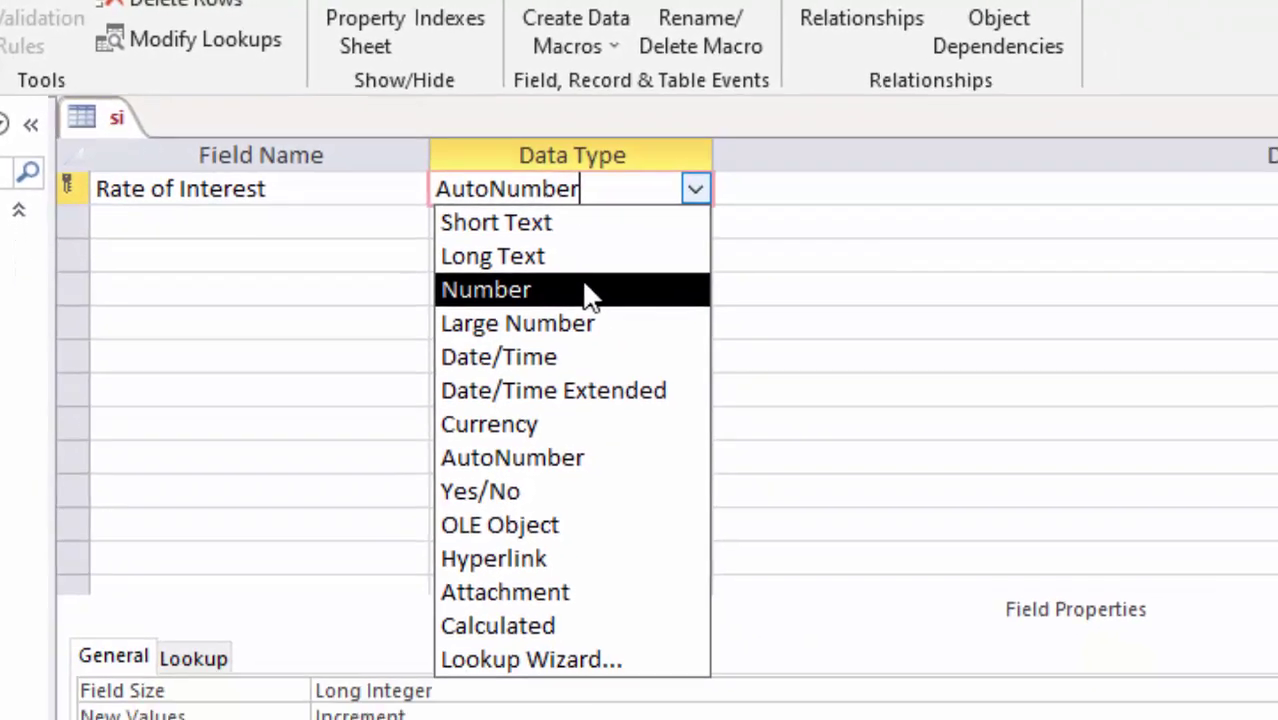
left_click(550, 277)
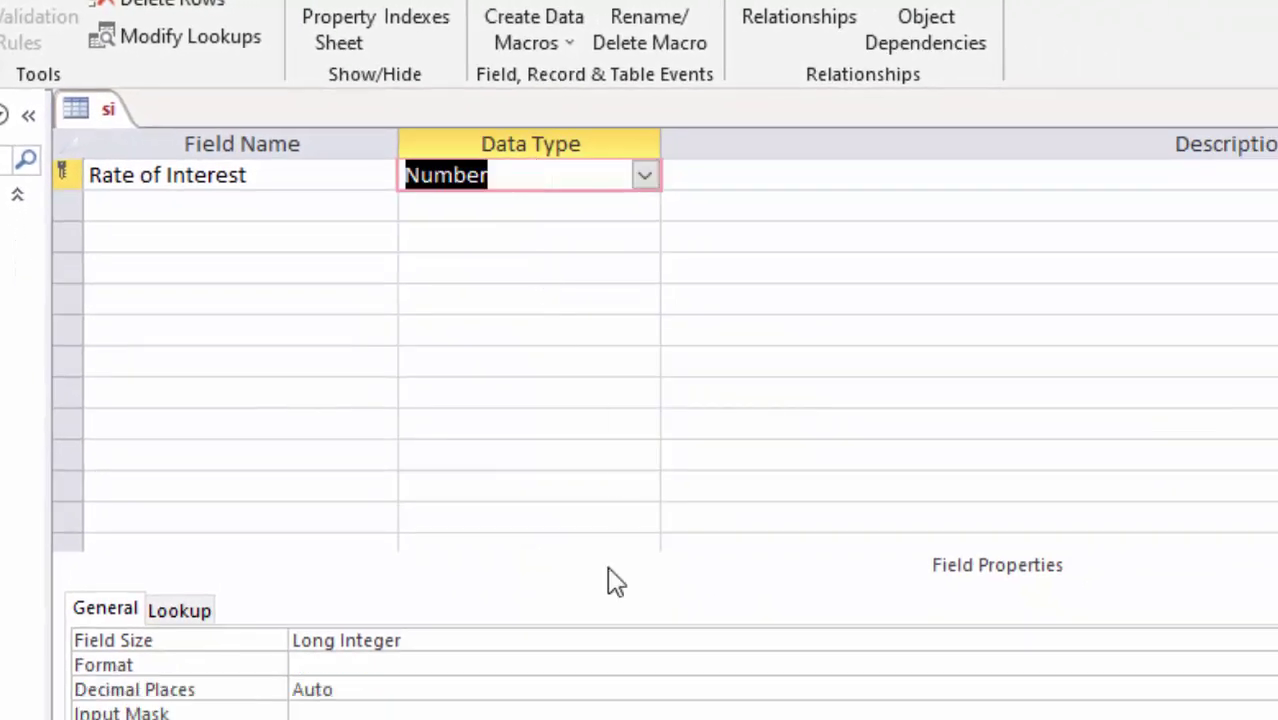
left_click(593, 648)
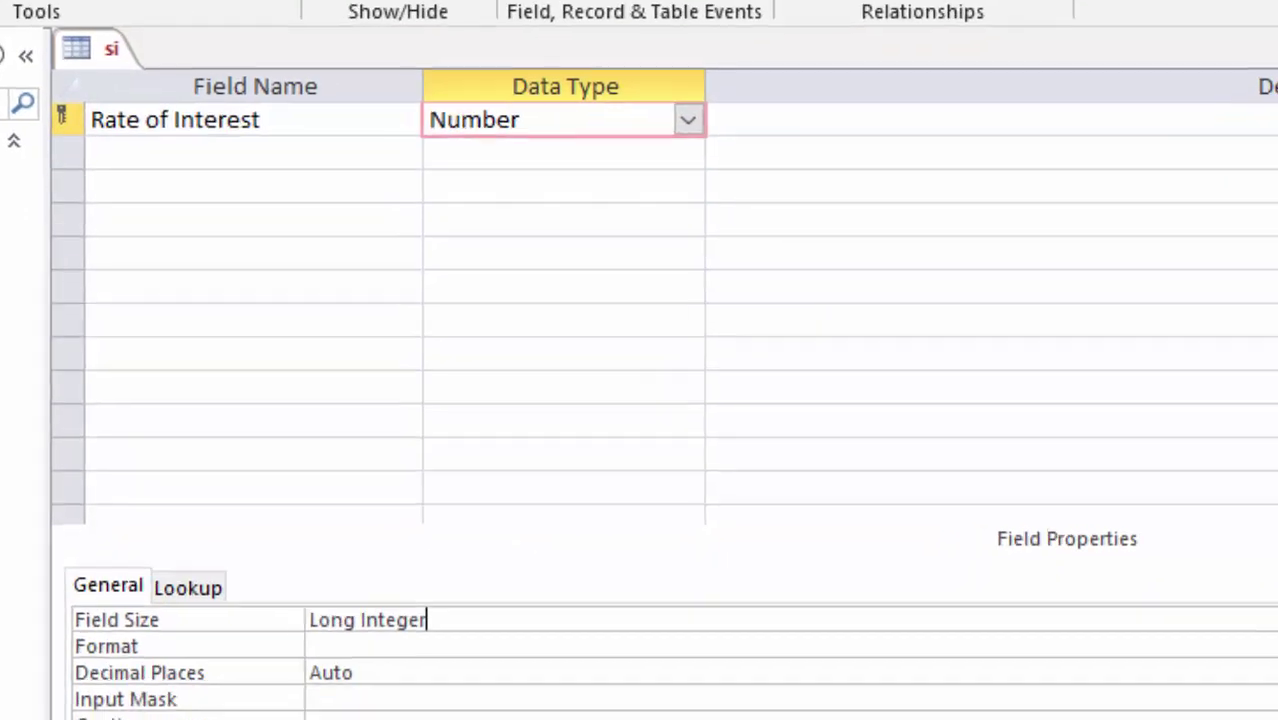
key("alt+Down")
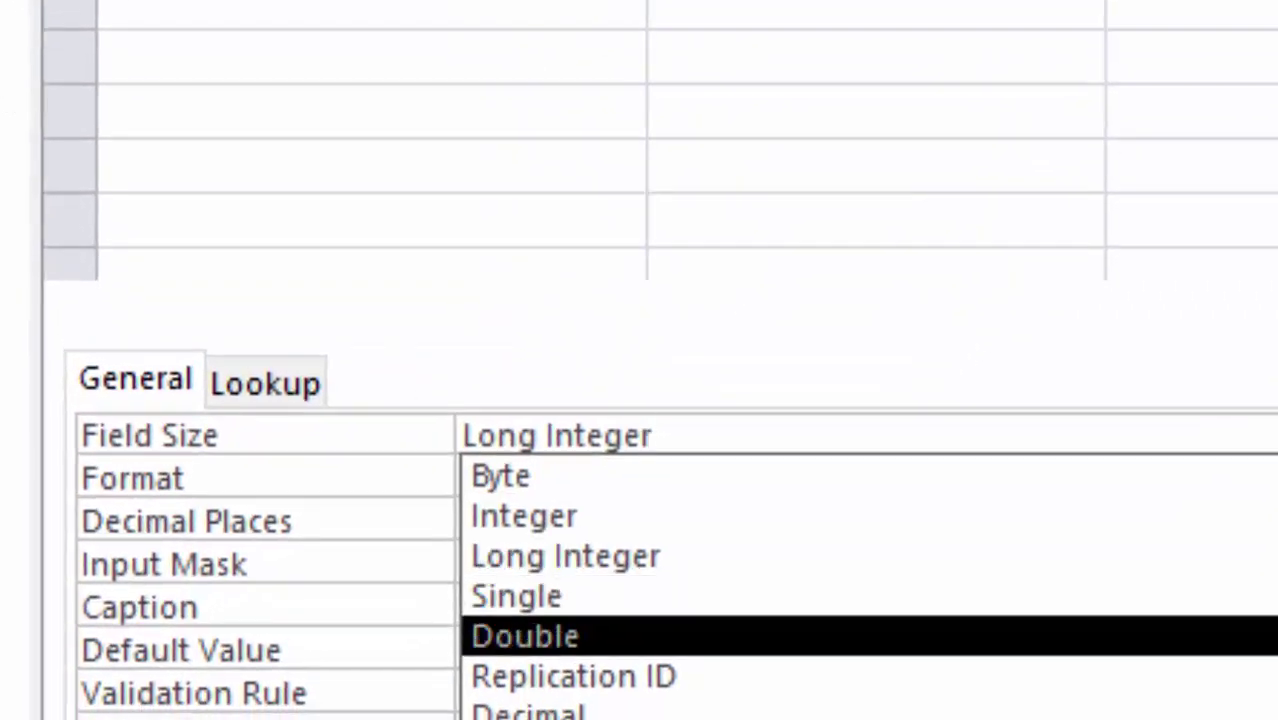
key("Escape")
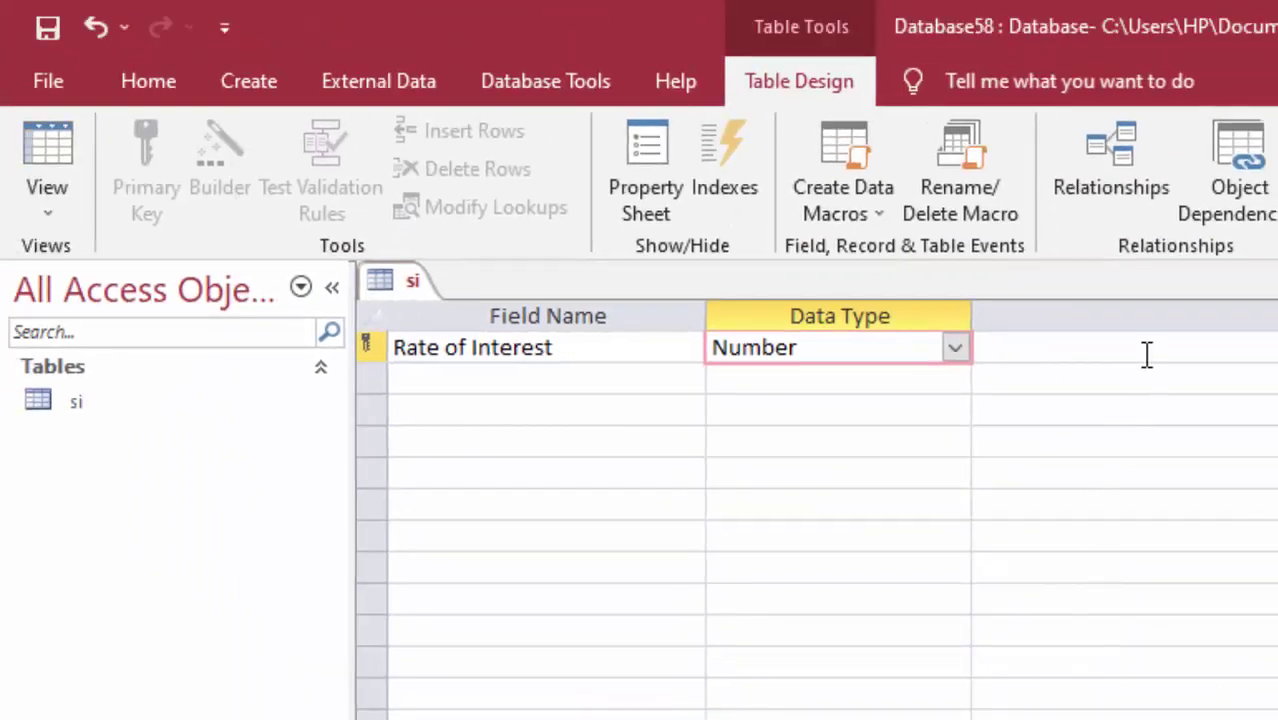
Step: Format Rate of Interest as Percent and begin a second field named 'Principl'
left_click(1147, 355)
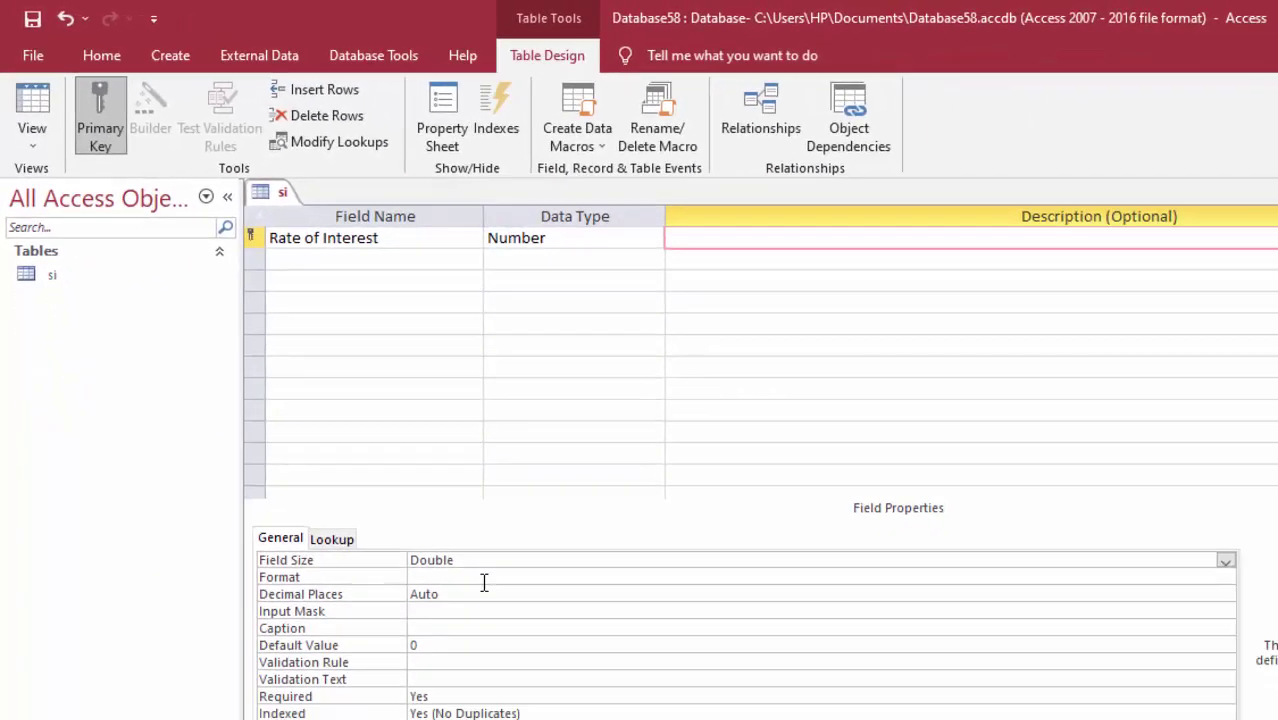
left_click(485, 579)
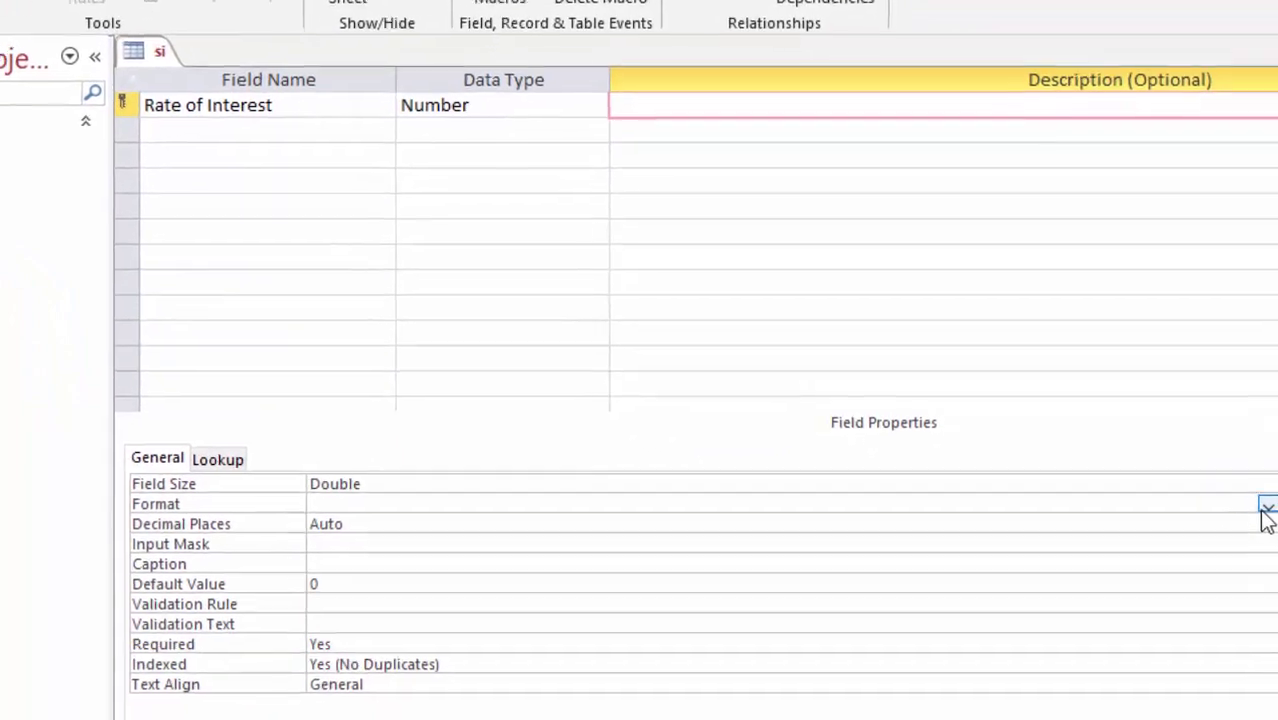
left_click(1225, 578)
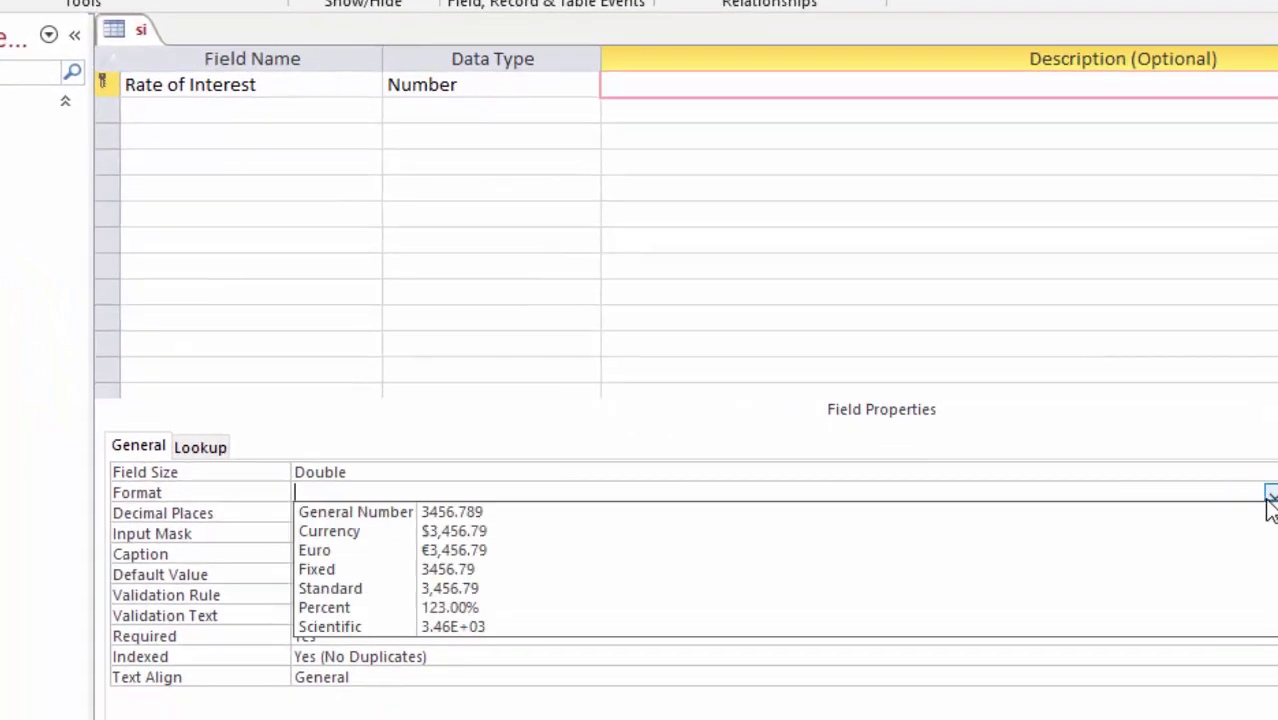
left_click(1150, 607)
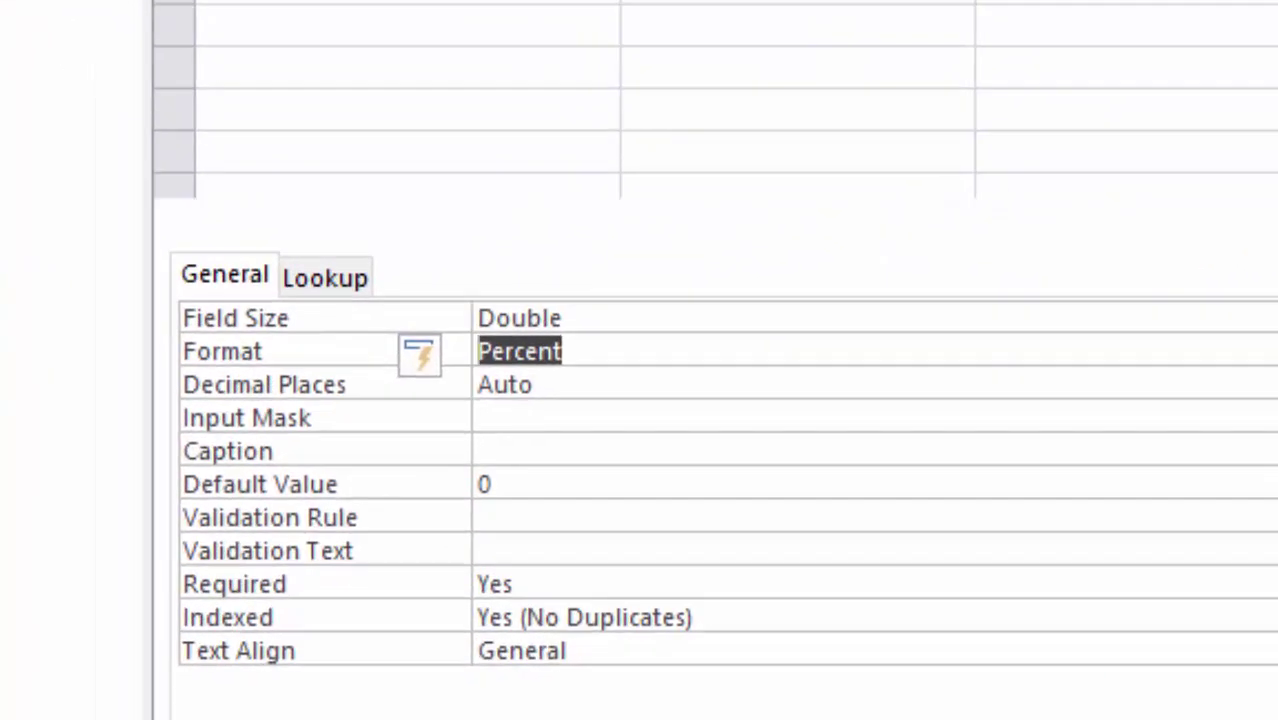
left_click(501, 441)
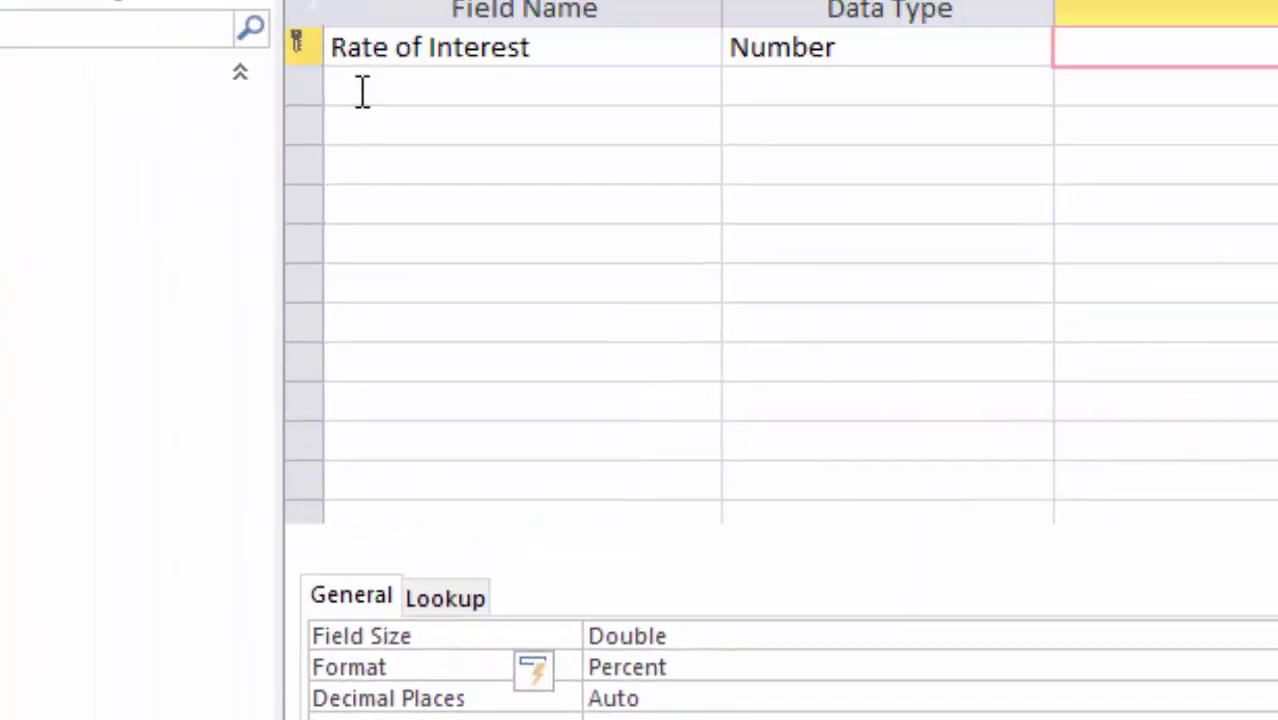
type("Principl")
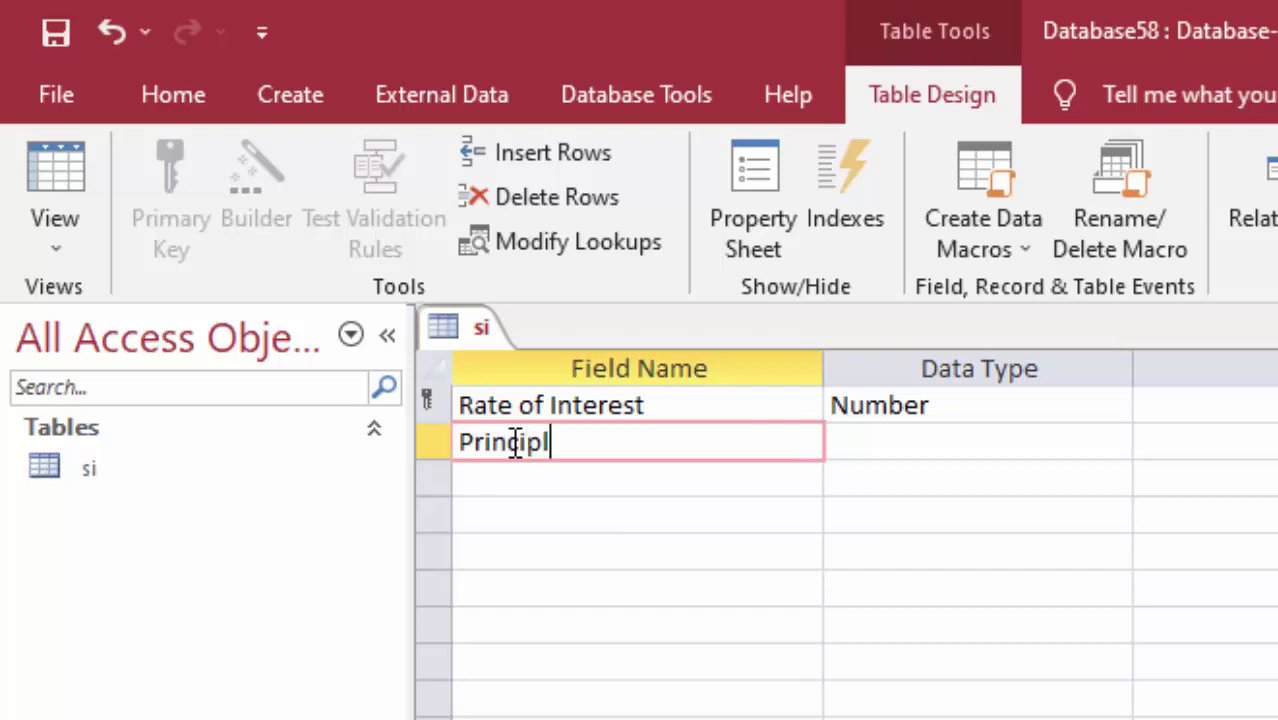
Step: Add 'Principle amount' and 'Time' as Number fields and name a fourth field 'Si'
type("e amount")
key("Tab")
left_click(1012, 401)
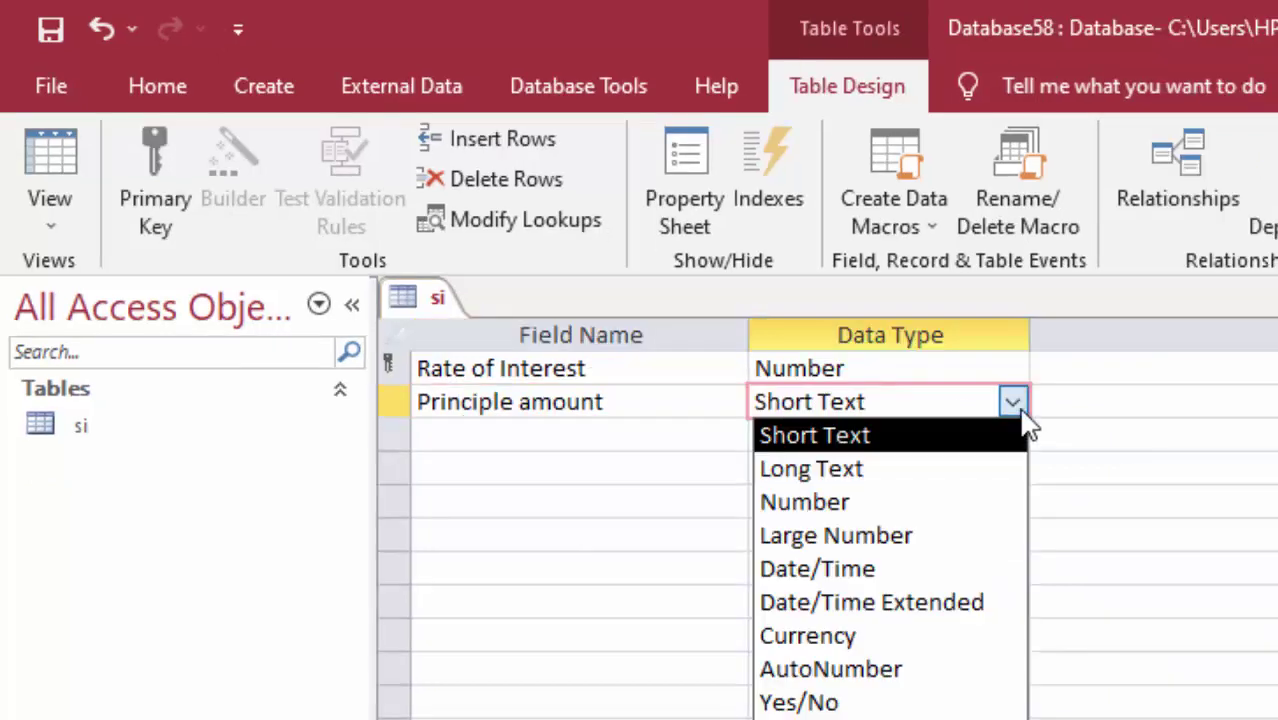
left_click(950, 504)
left_click(438, 430)
type("Time")
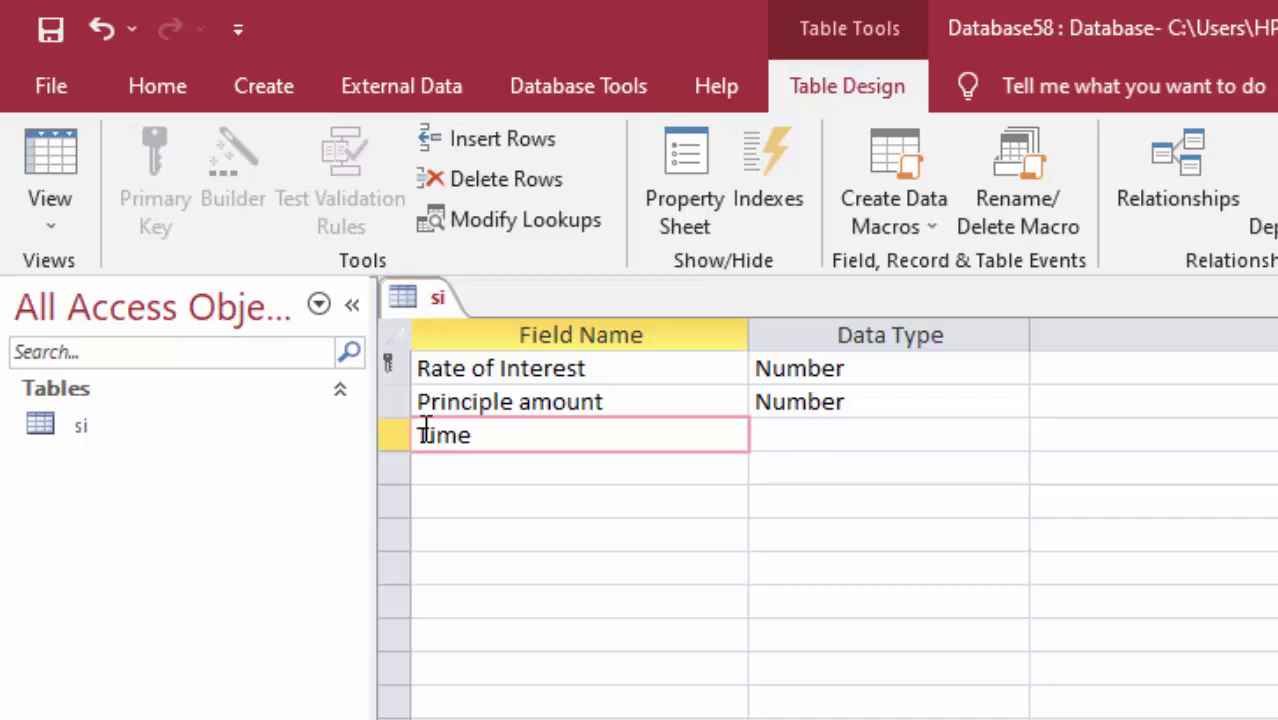
left_click(990, 437)
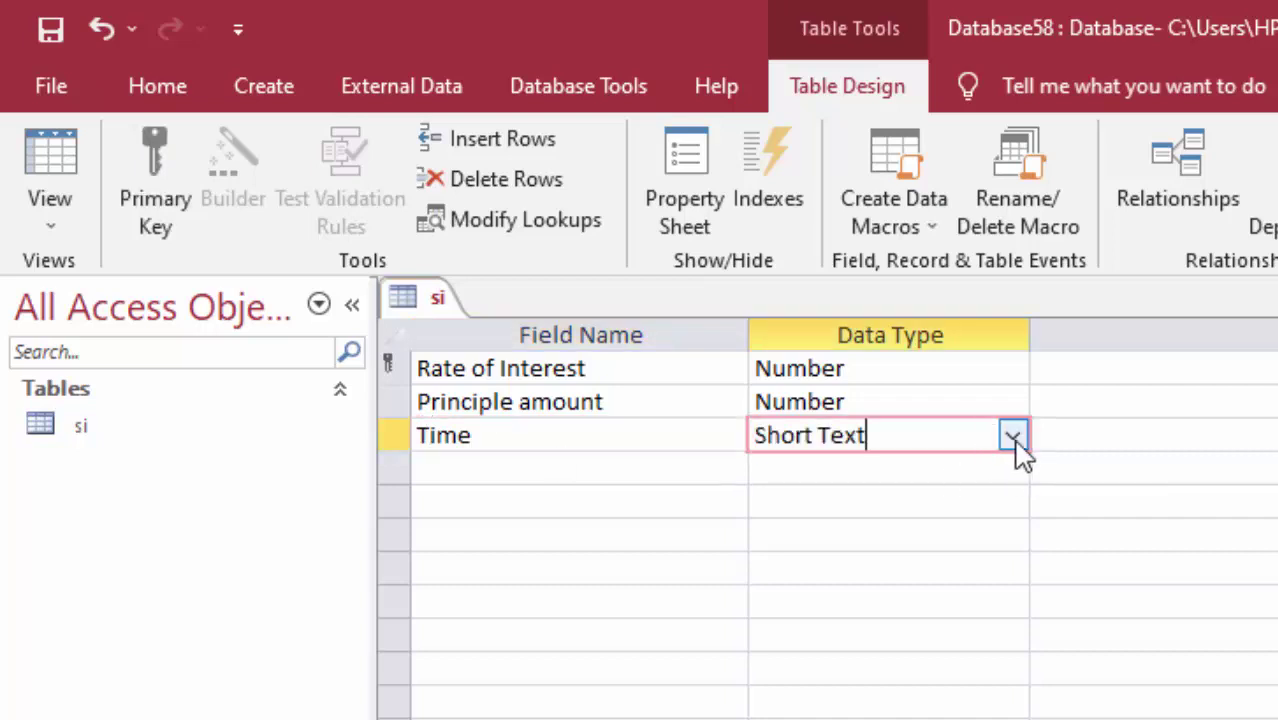
left_click(1012, 435)
left_click(955, 540)
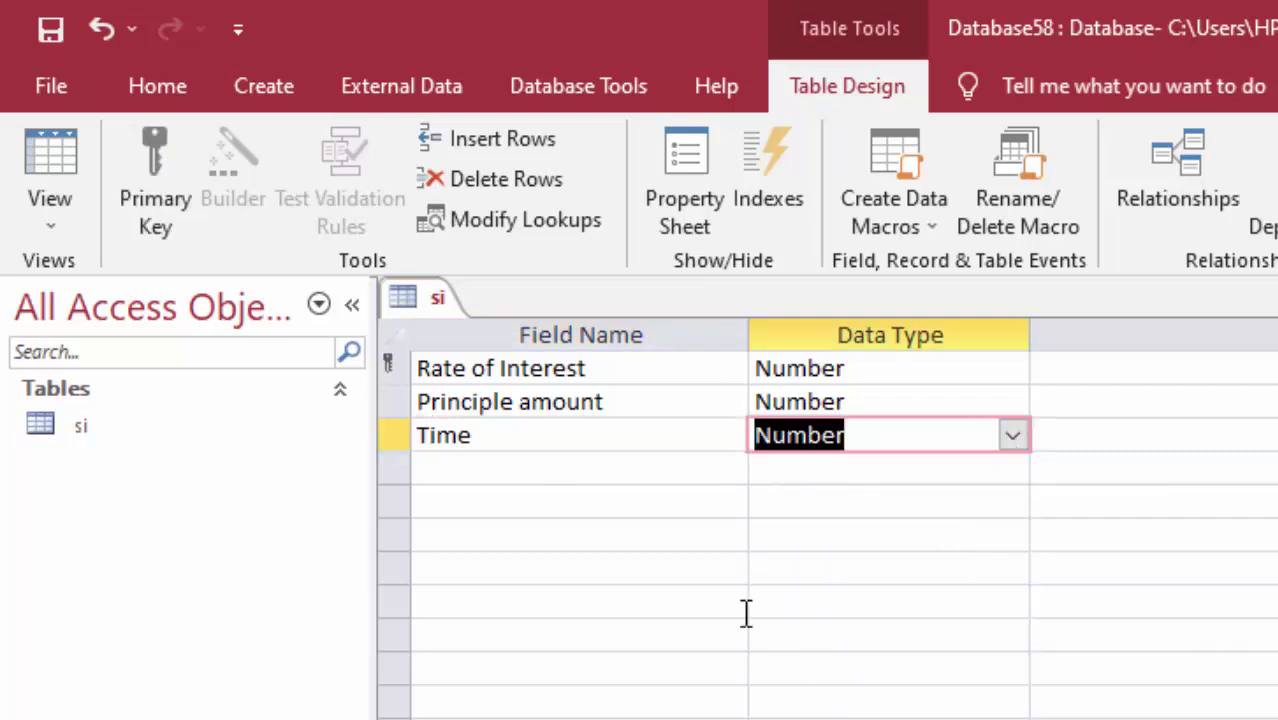
key("Tab")
key("Tab")
type("Si")
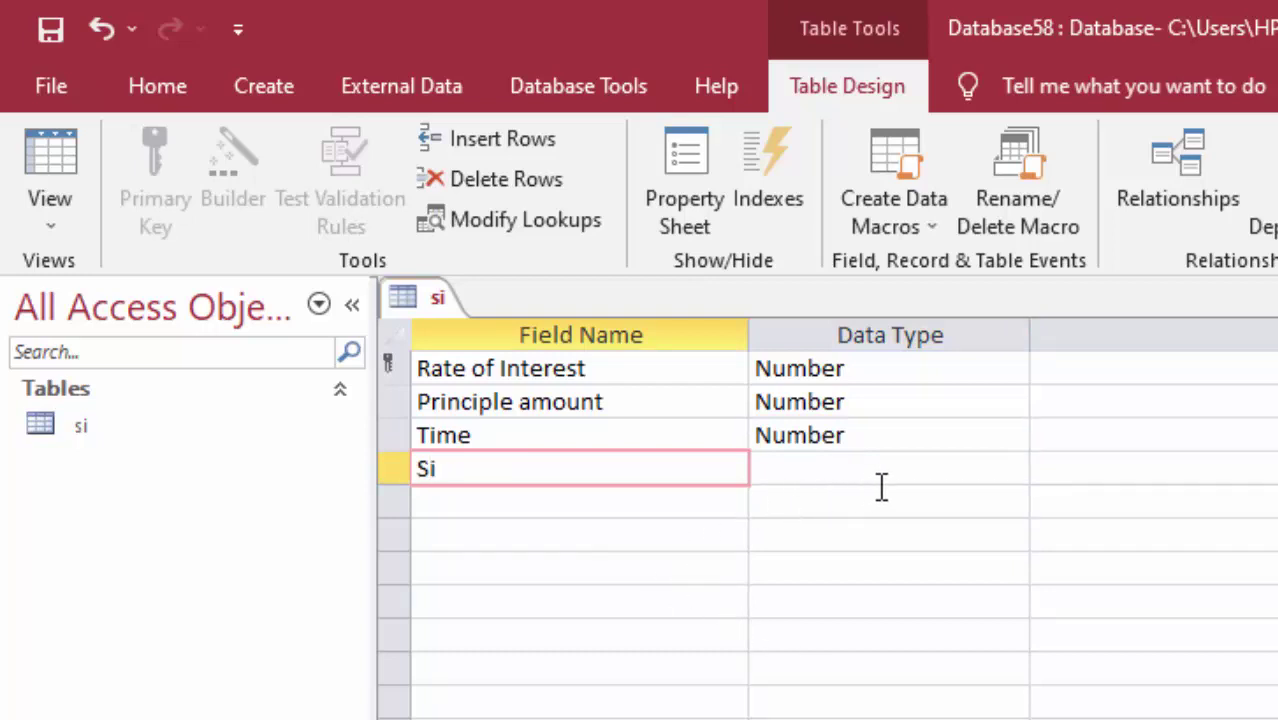
Step: Set the Si field's data type to Calculated so the Expression Builder opens
left_click(910, 473)
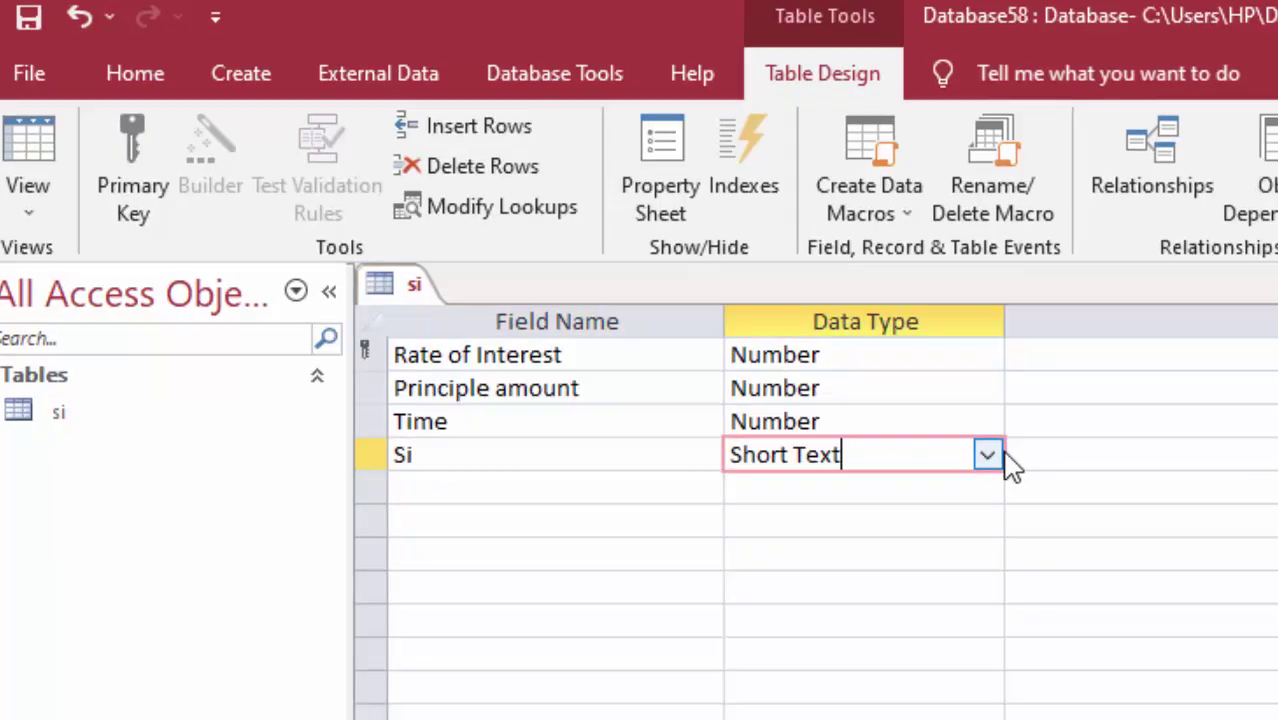
left_click(1014, 470)
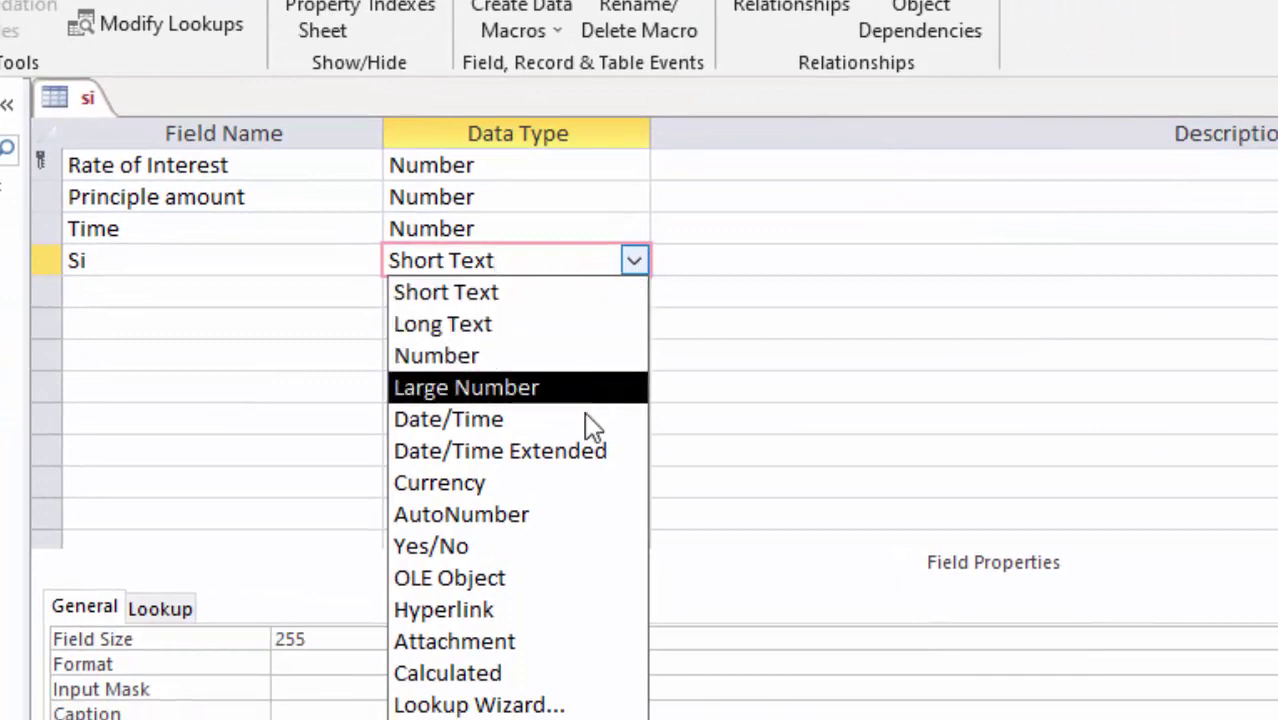
left_click(522, 675)
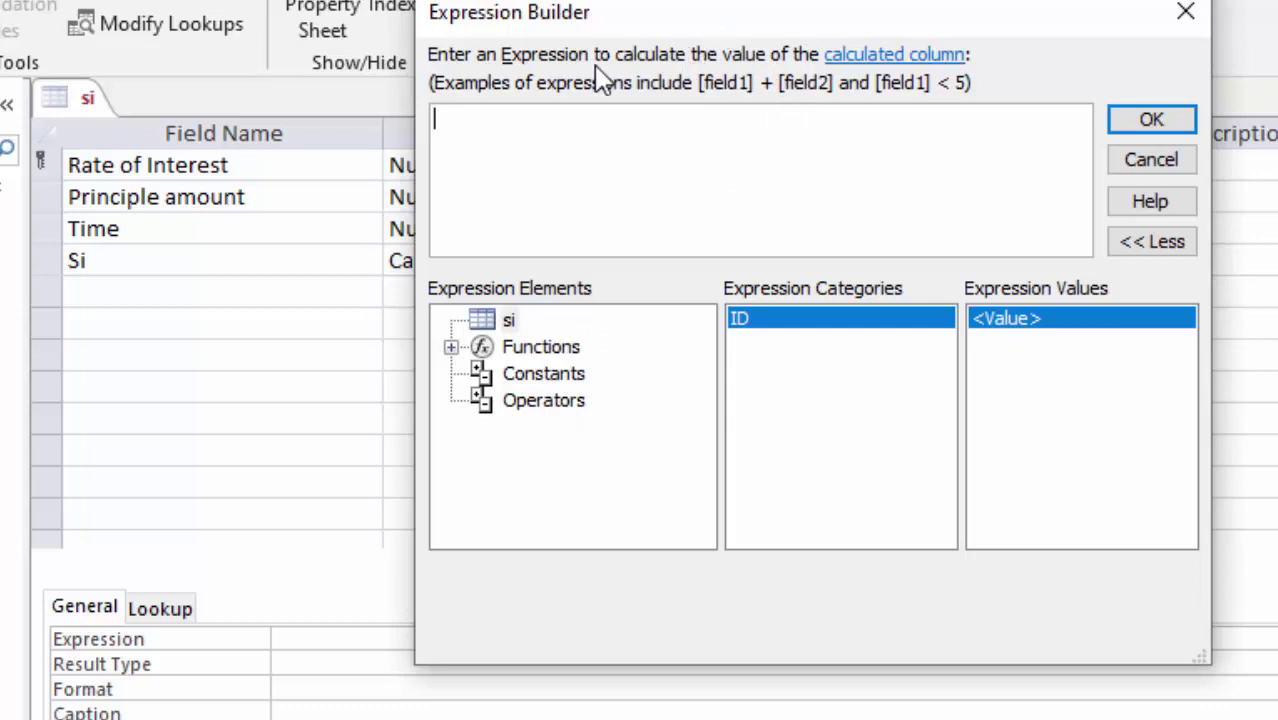
left_click(1185, 12)
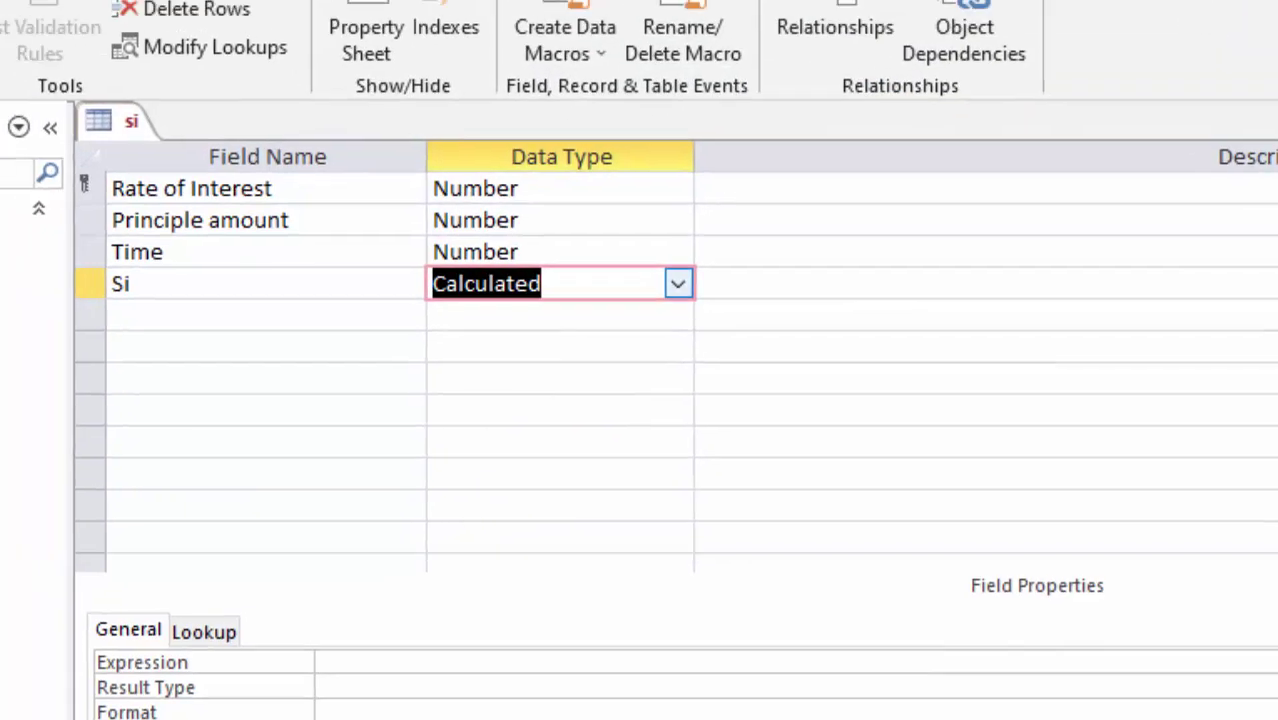
left_click(250, 71)
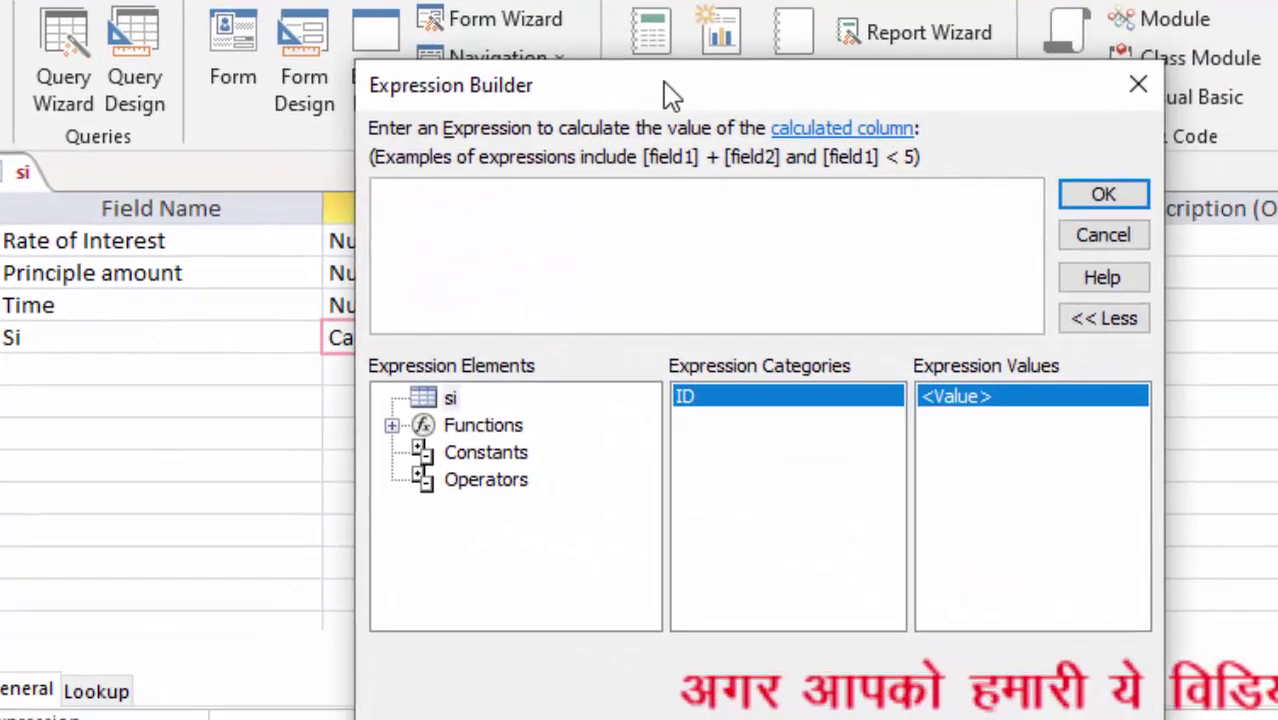
Step: Enter the Si expression [Principle amount]*[Rate of Interest]*[Time]/100 and confirm it
left_click_drag(670, 95, 984, 171)
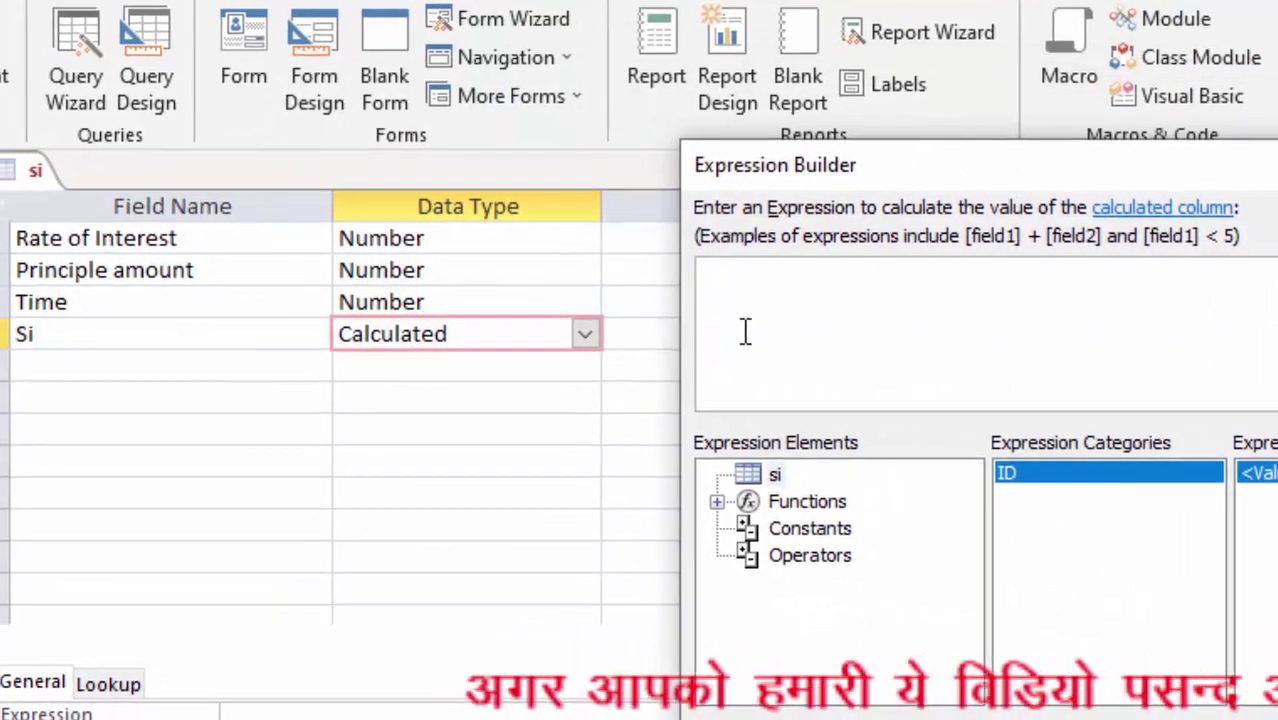
type("[")
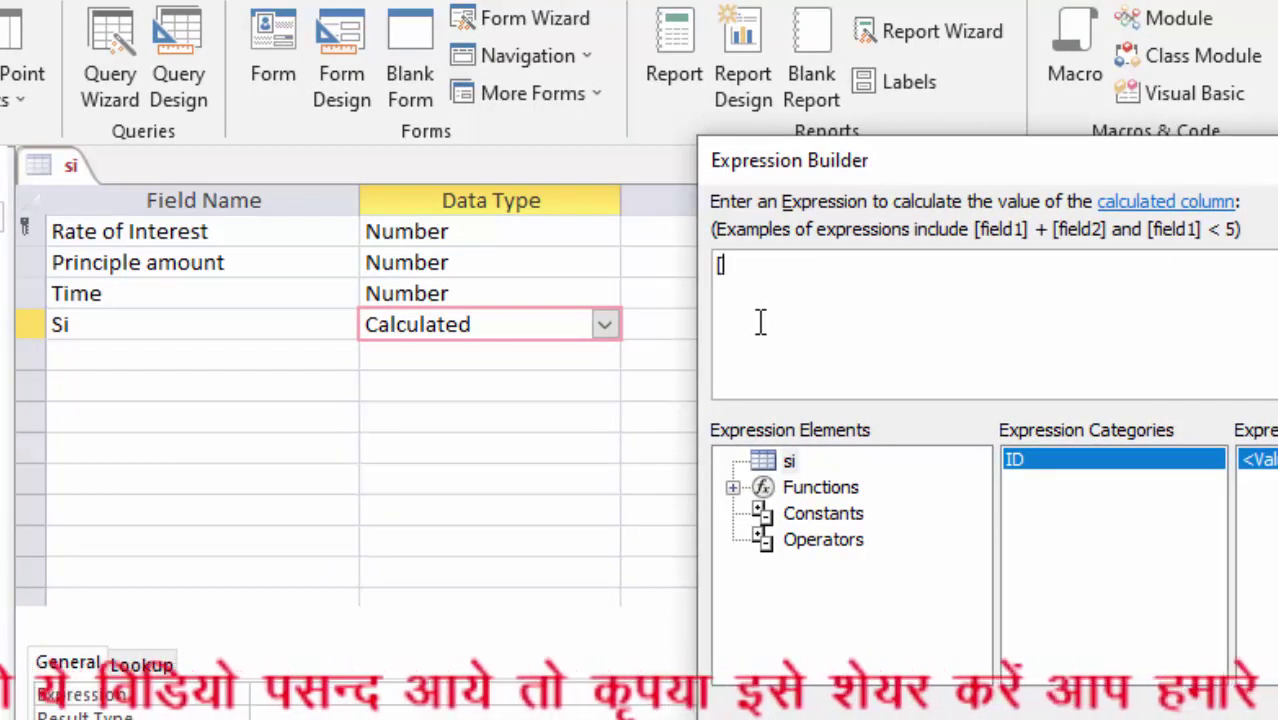
type("Prin")
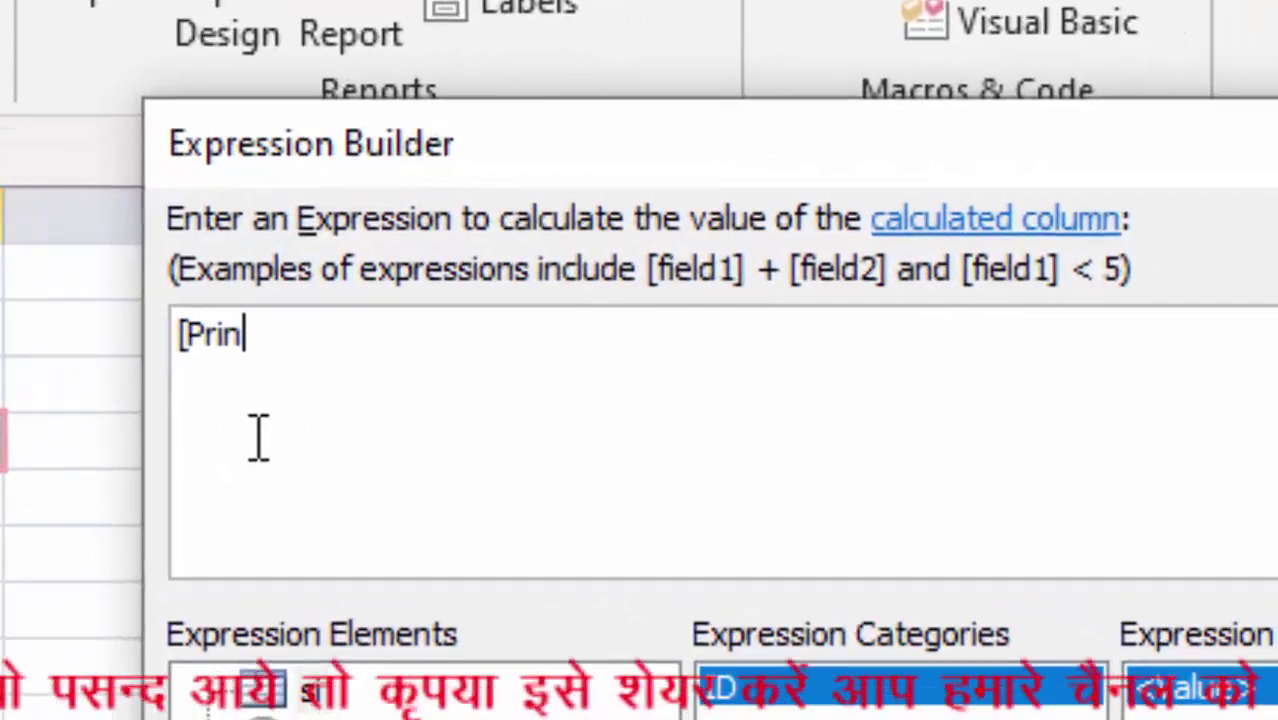
type("ciple amount]*")
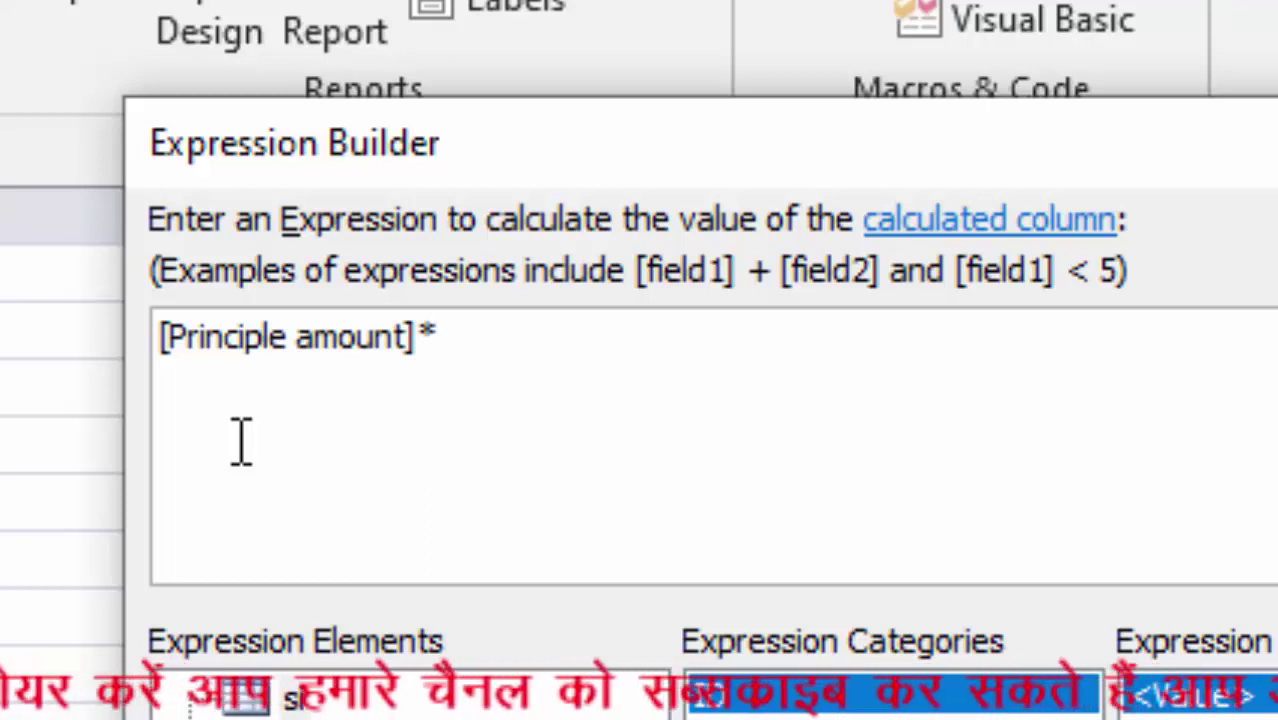
type("[Rate of ")
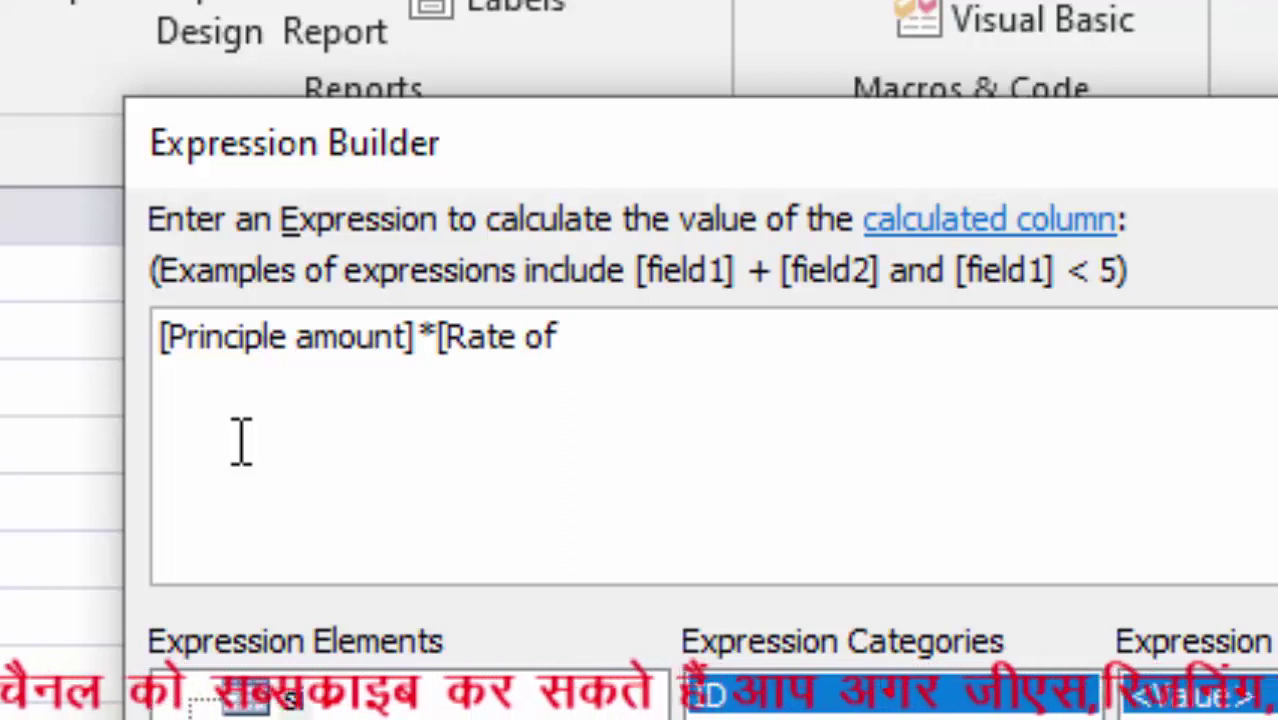
type("Int")
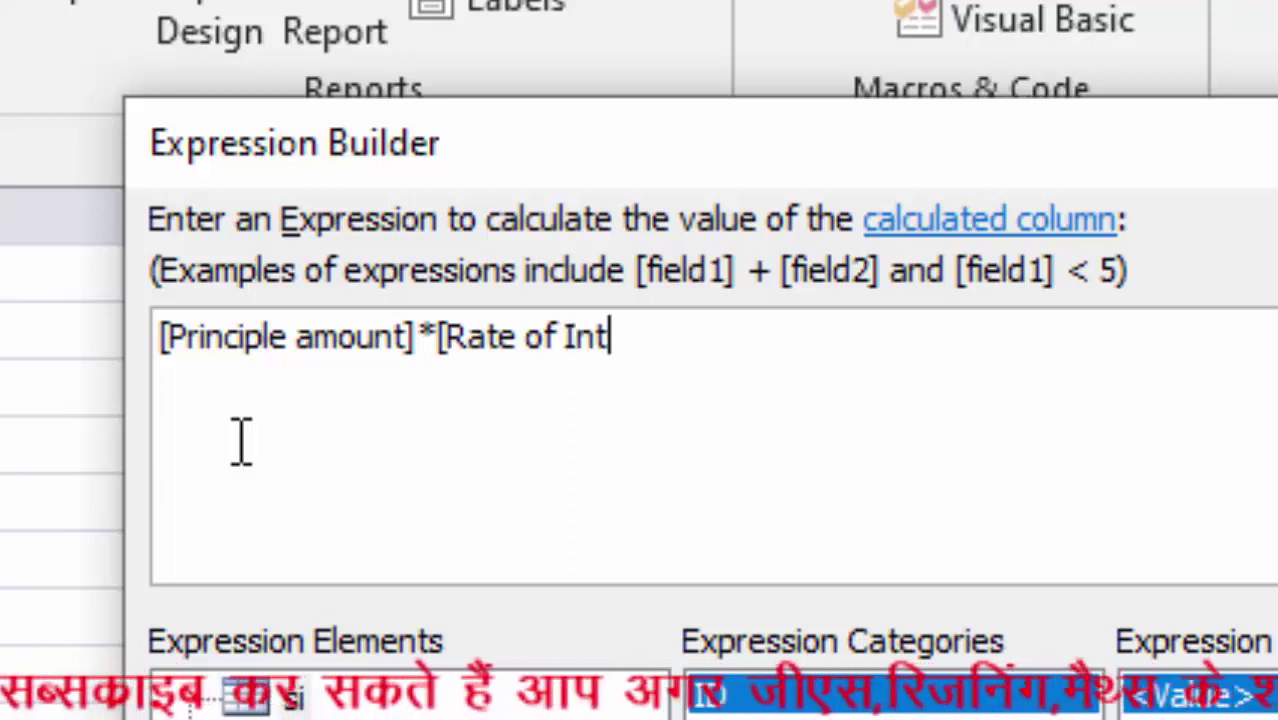
type("erest")
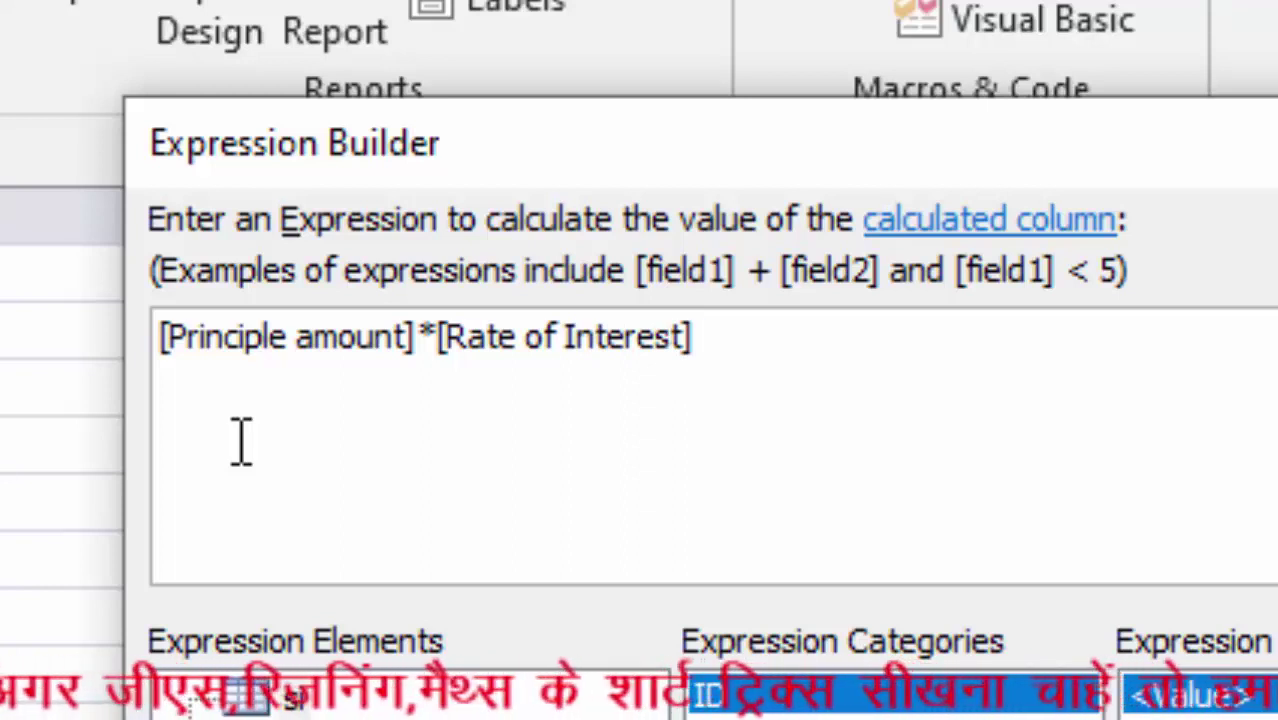
type("*")
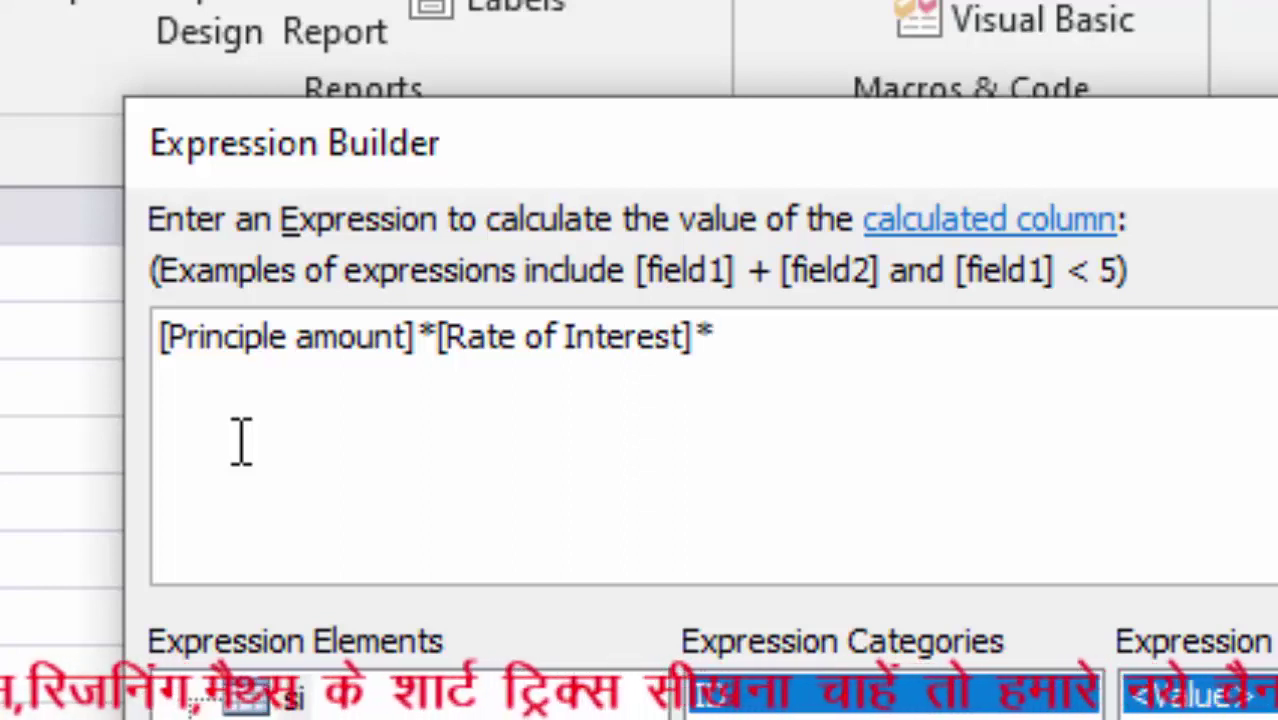
type("[T")
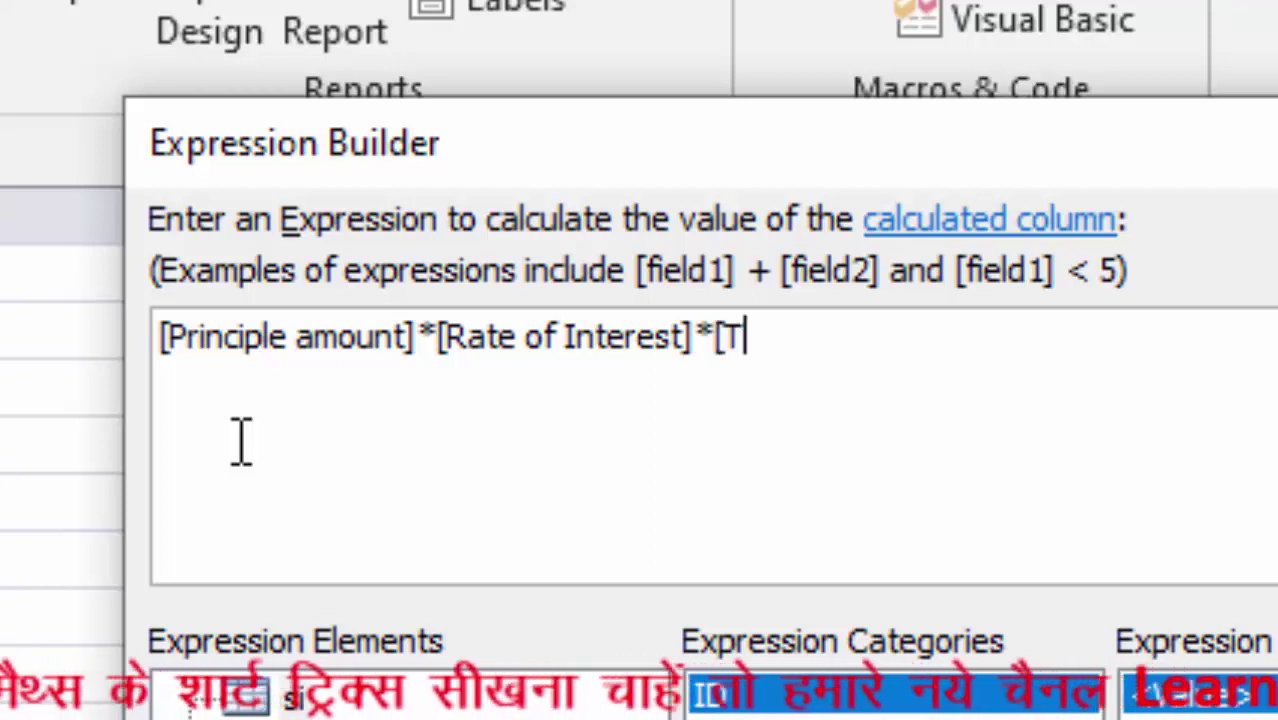
type("ime")
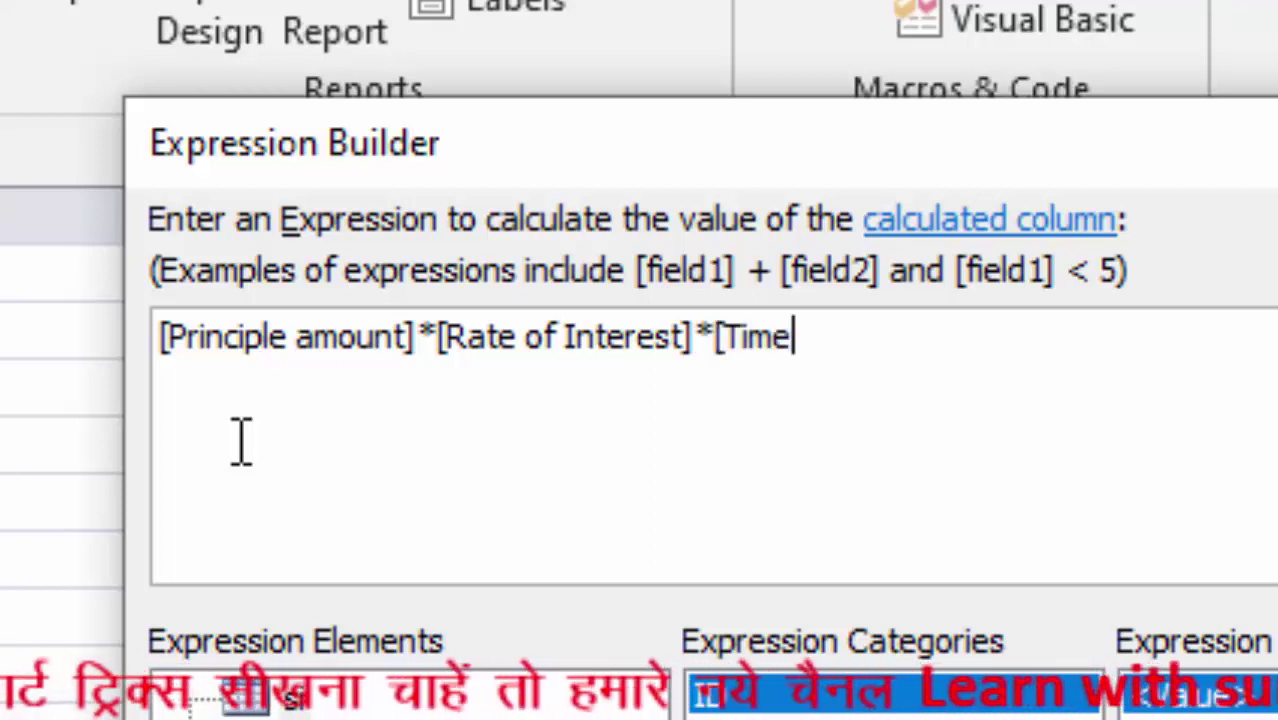
type("]/1")
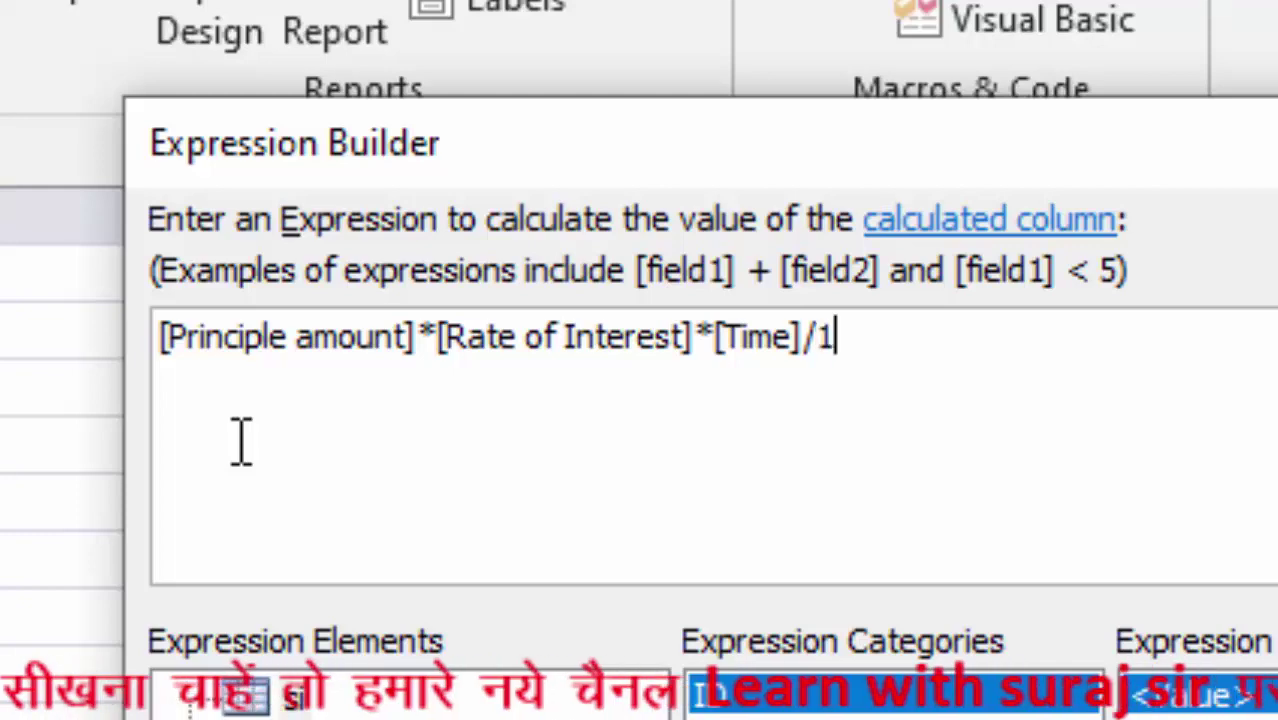
type("0 ")
type("0")
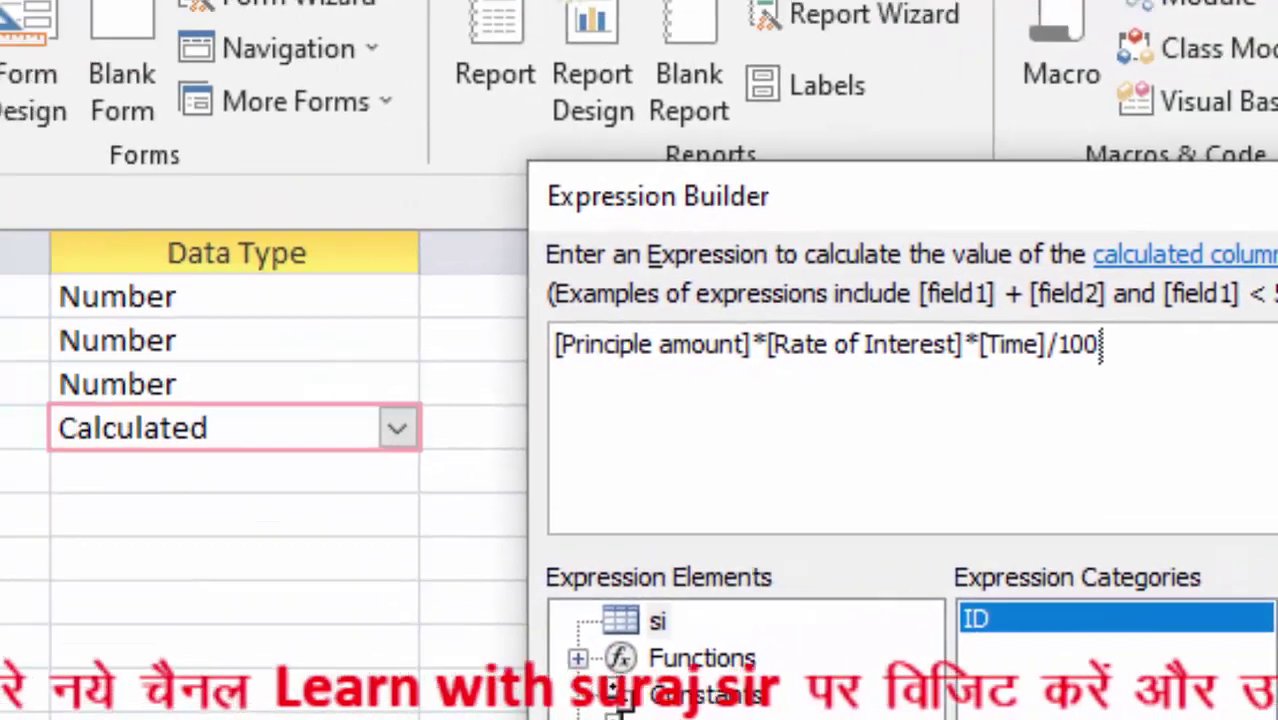
left_click(1220, 262)
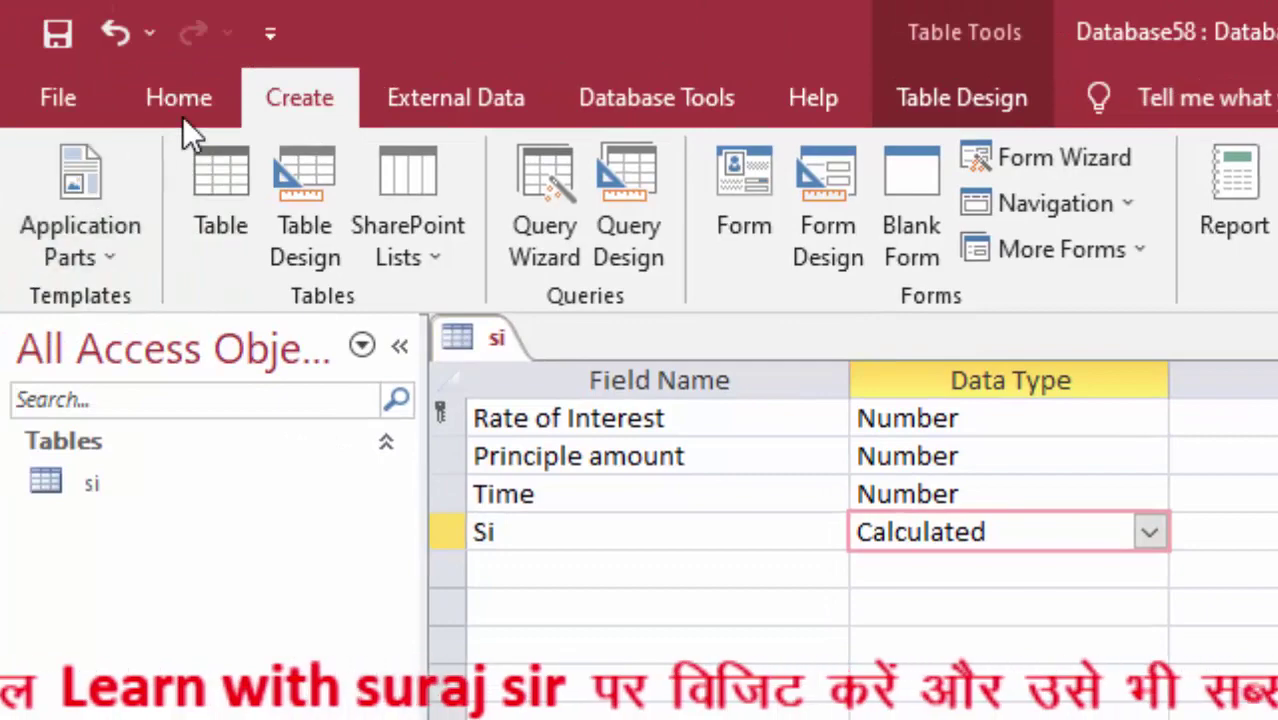
Step: Save the si table and switch to Datasheet View, accepting the calculated-column warning
left_click(182, 116)
left_click(55, 175)
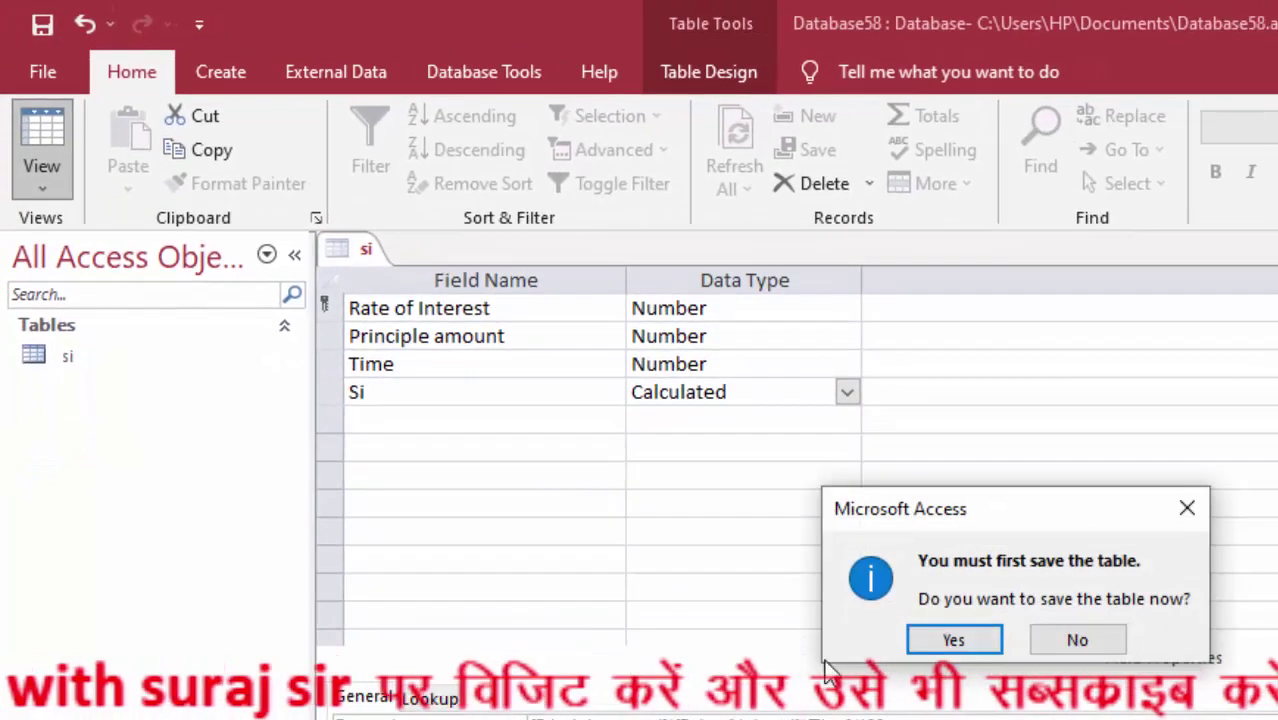
left_click(952, 642)
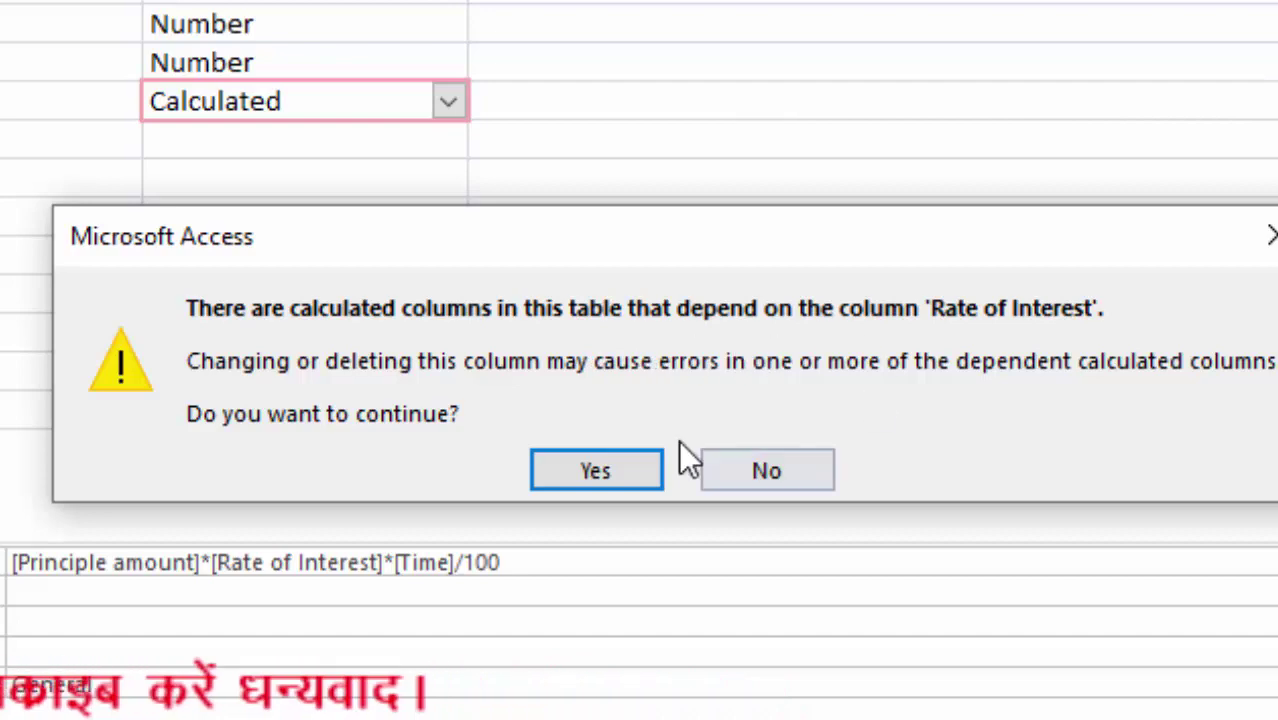
left_click(648, 466)
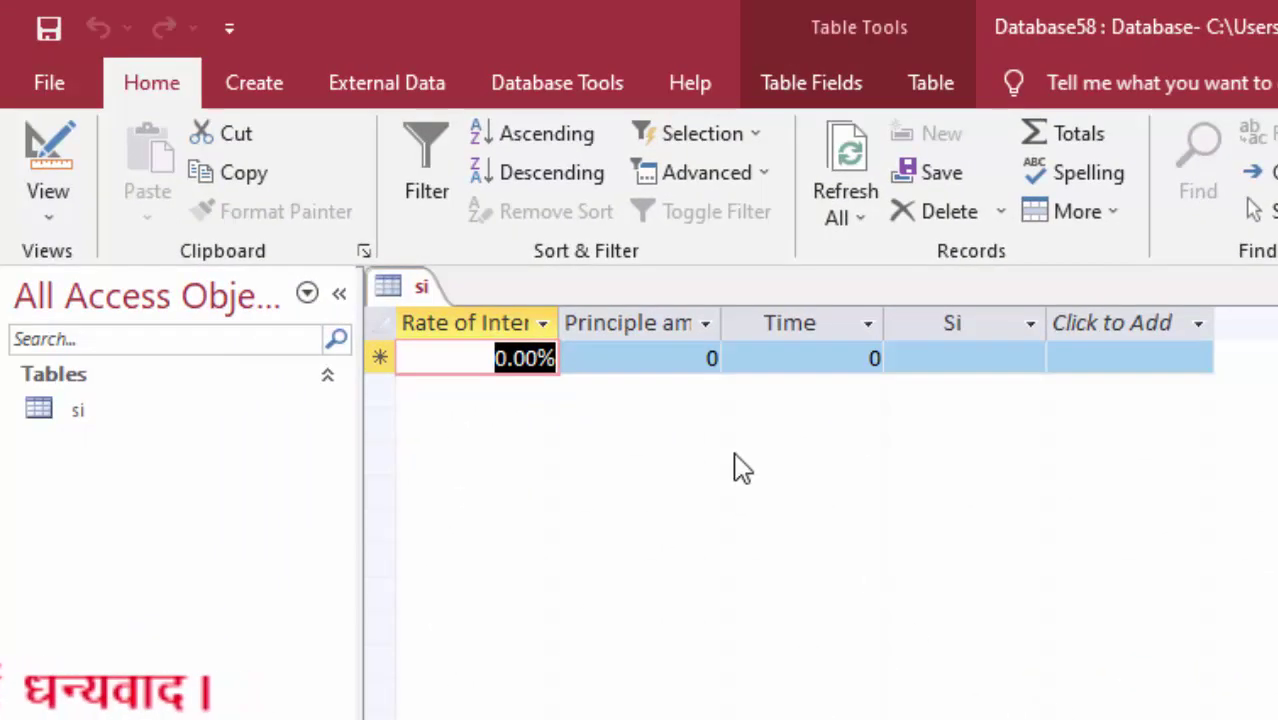
Step: Widen the first two columns and enter a 6% rate and 10000 principal in record one
left_click_drag(570, 322, 662, 390)
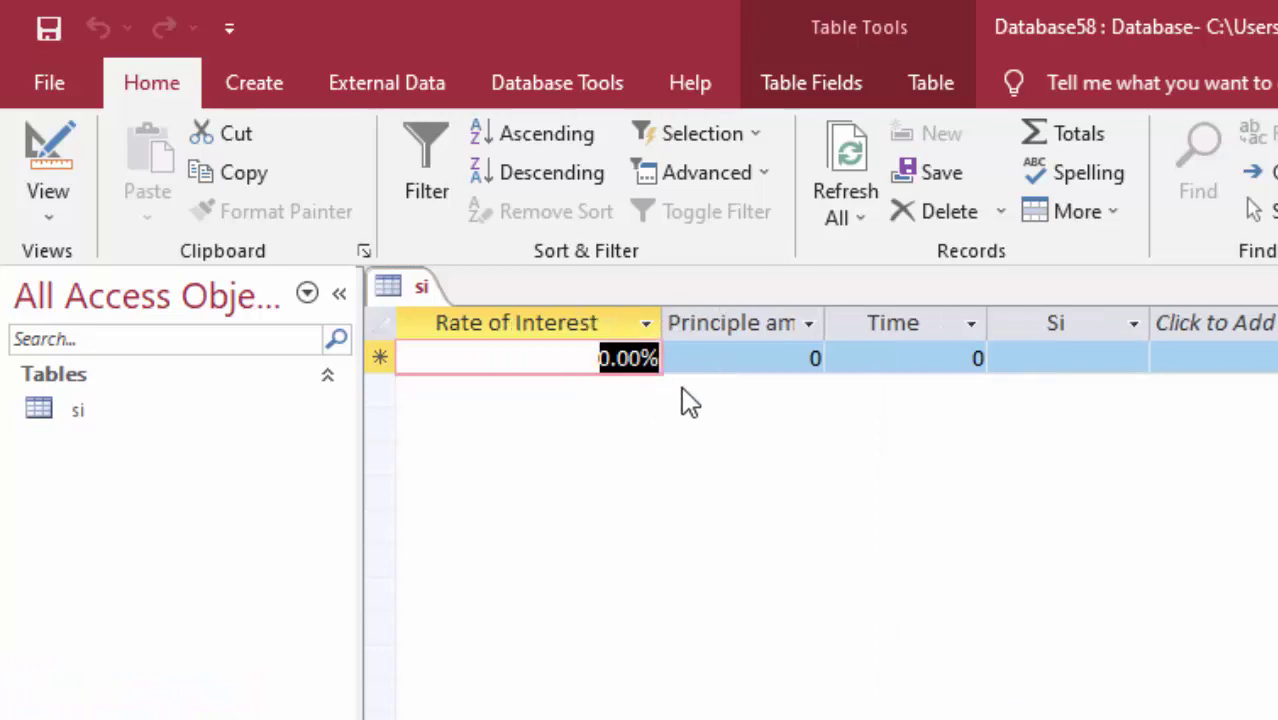
left_click_drag(824, 322, 898, 400)
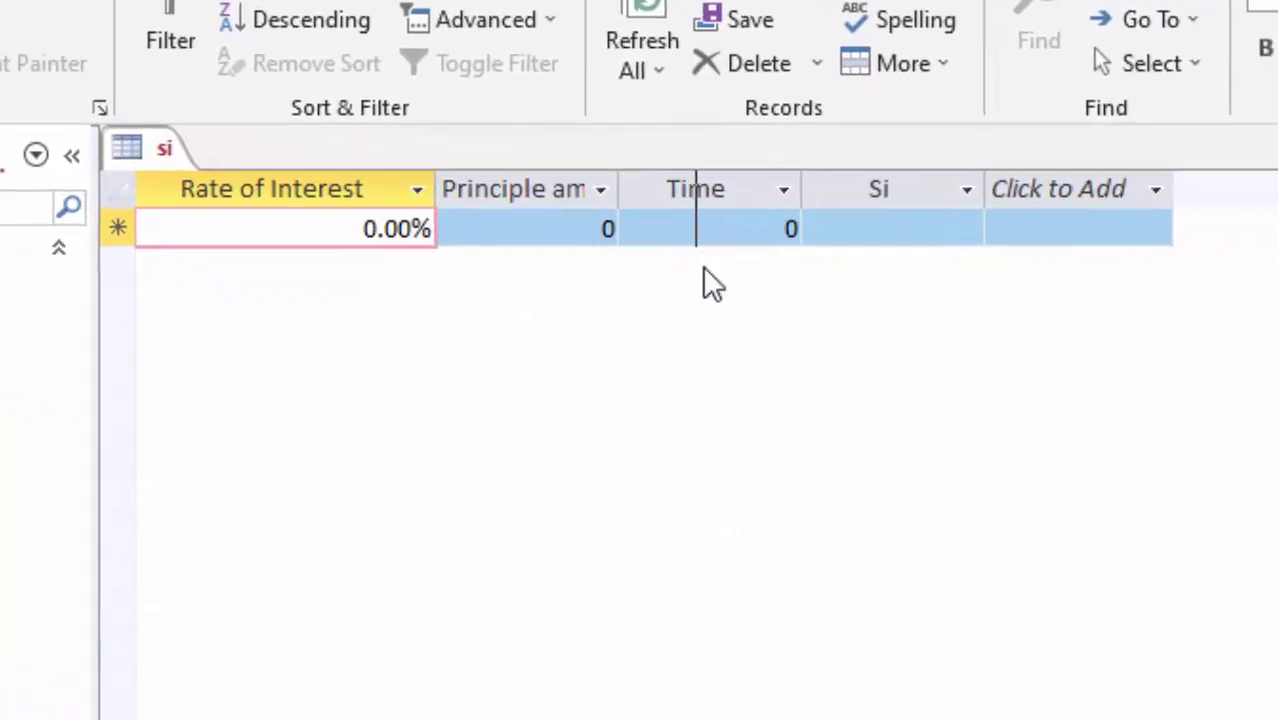
type("6")
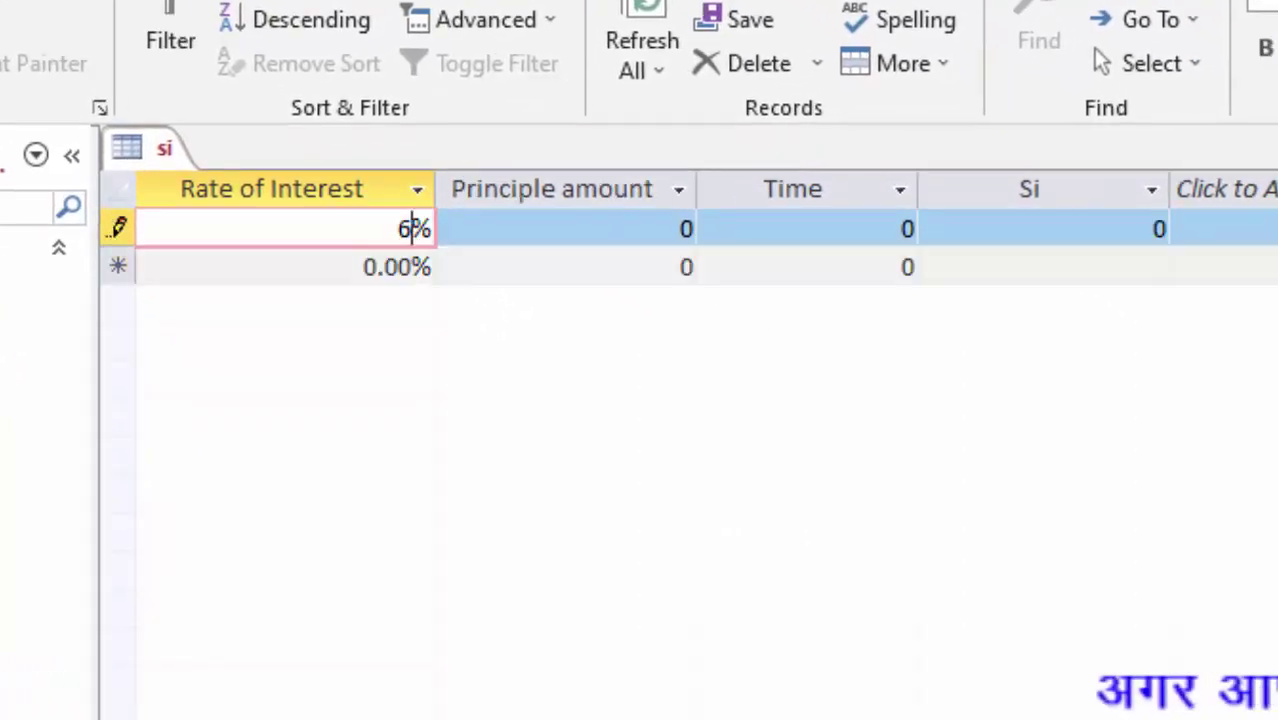
key("Tab")
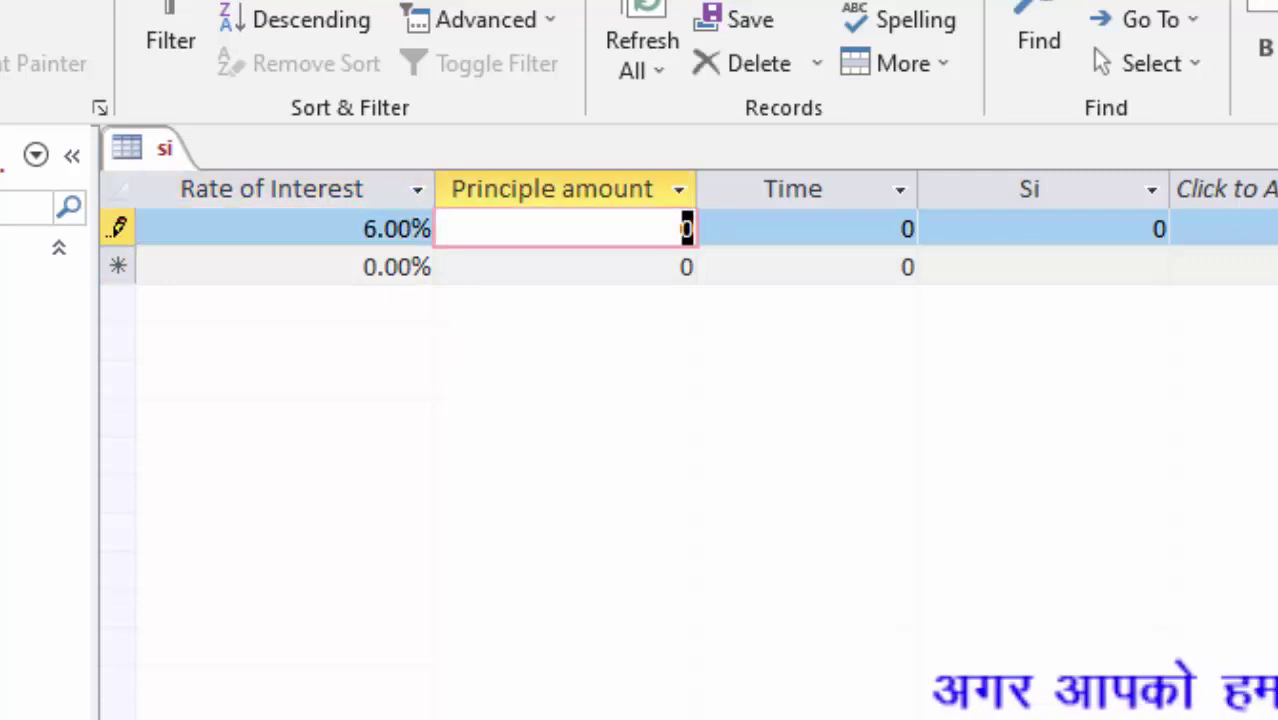
type("1")
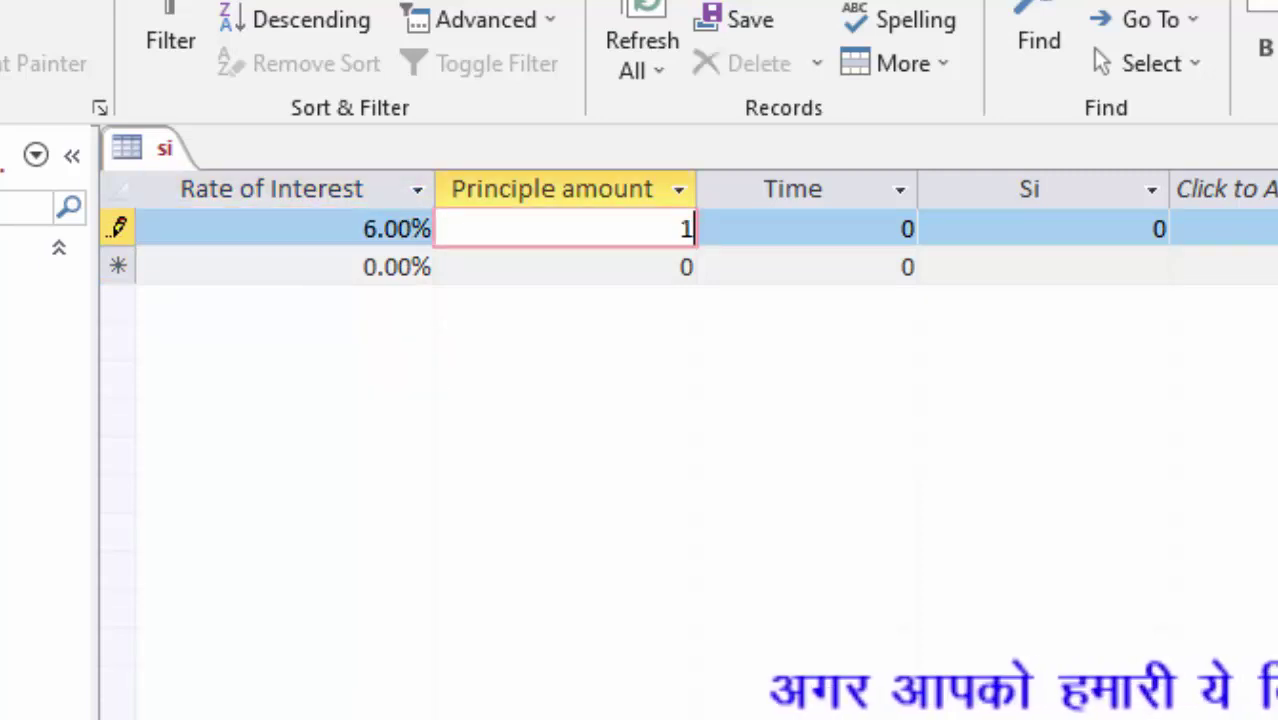
type("000")
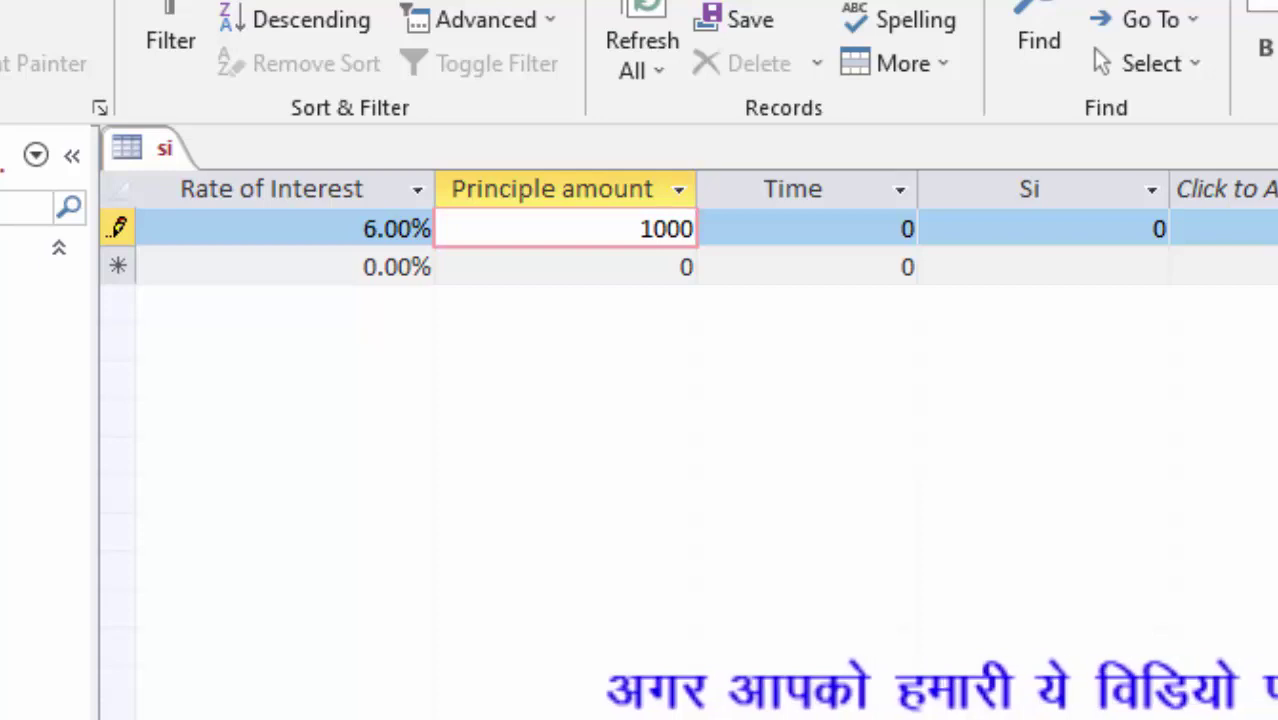
type("0")
key("Tab")
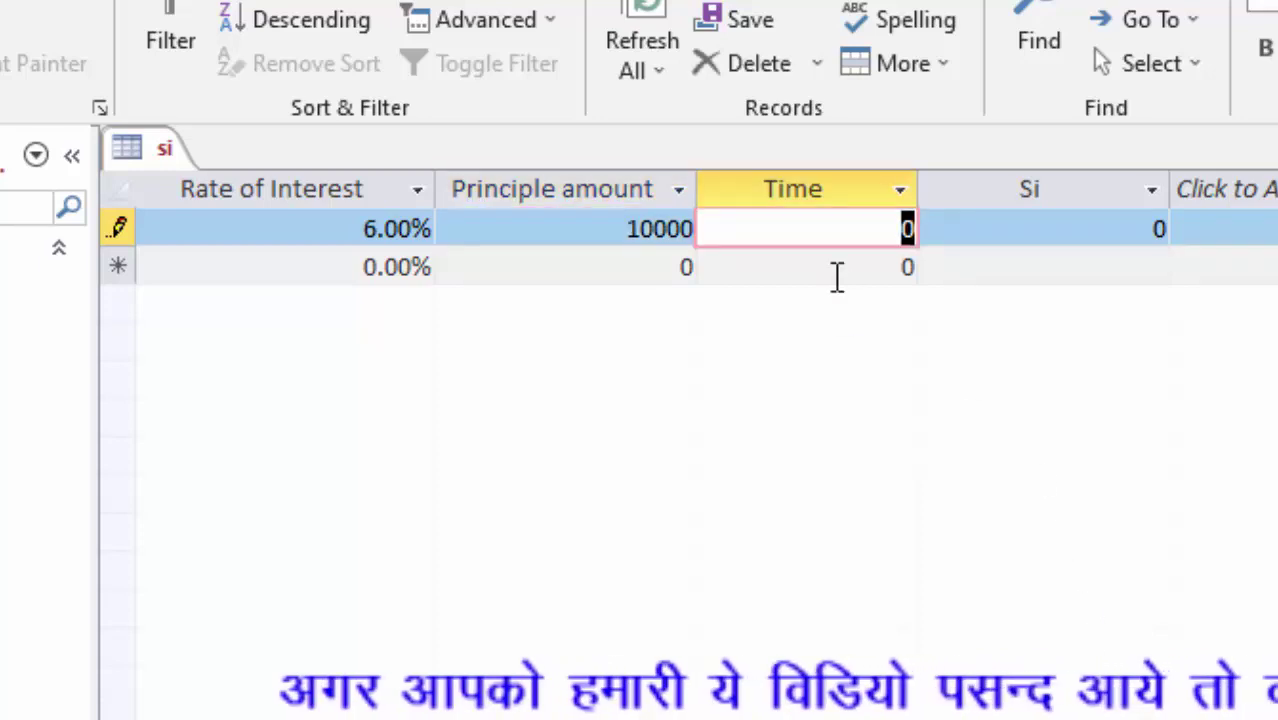
Step: Set the first record's Time to 2 so Si calculates 12
left_click(868, 231)
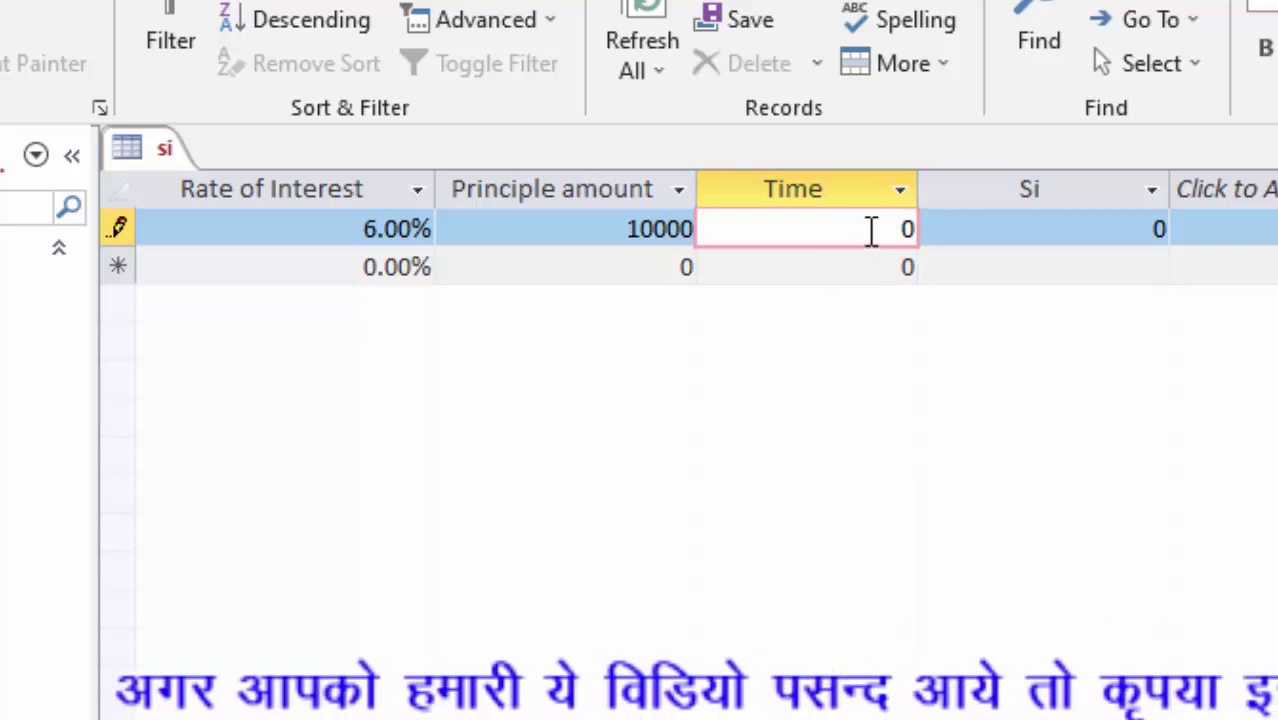
left_click_drag(870, 231, 958, 231)
key("BackSpace")
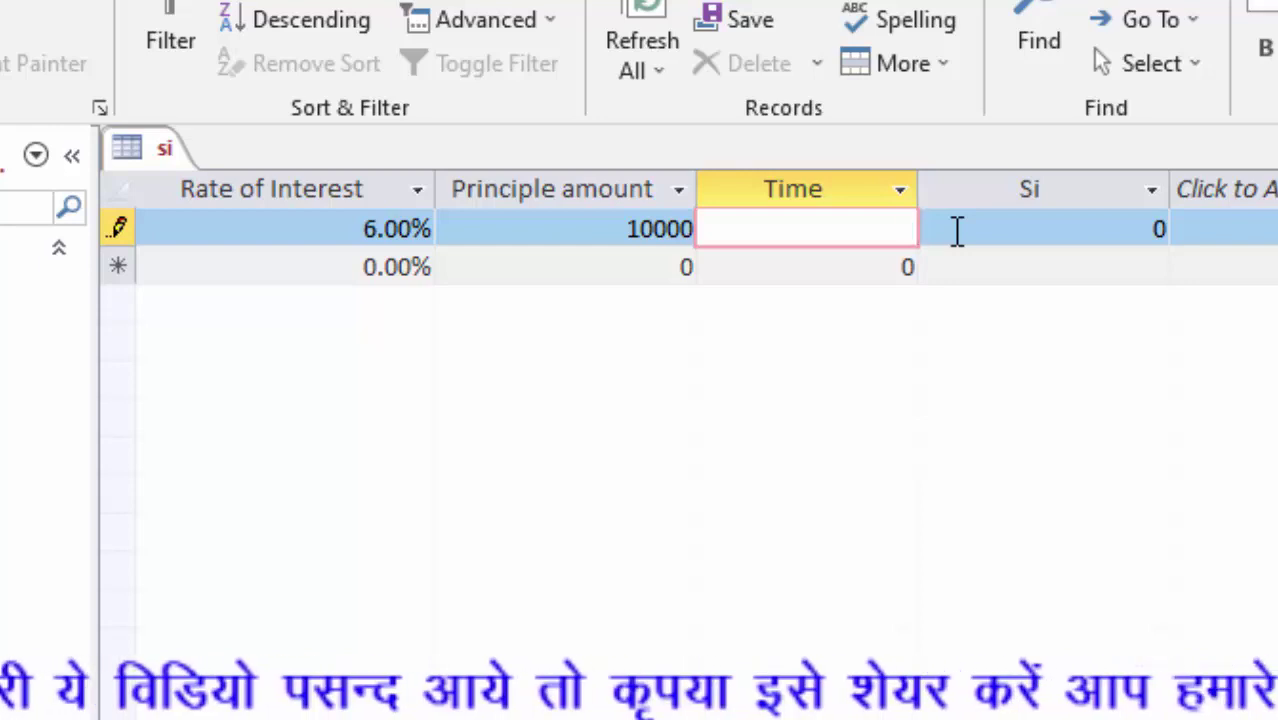
type("2")
key("Tab")
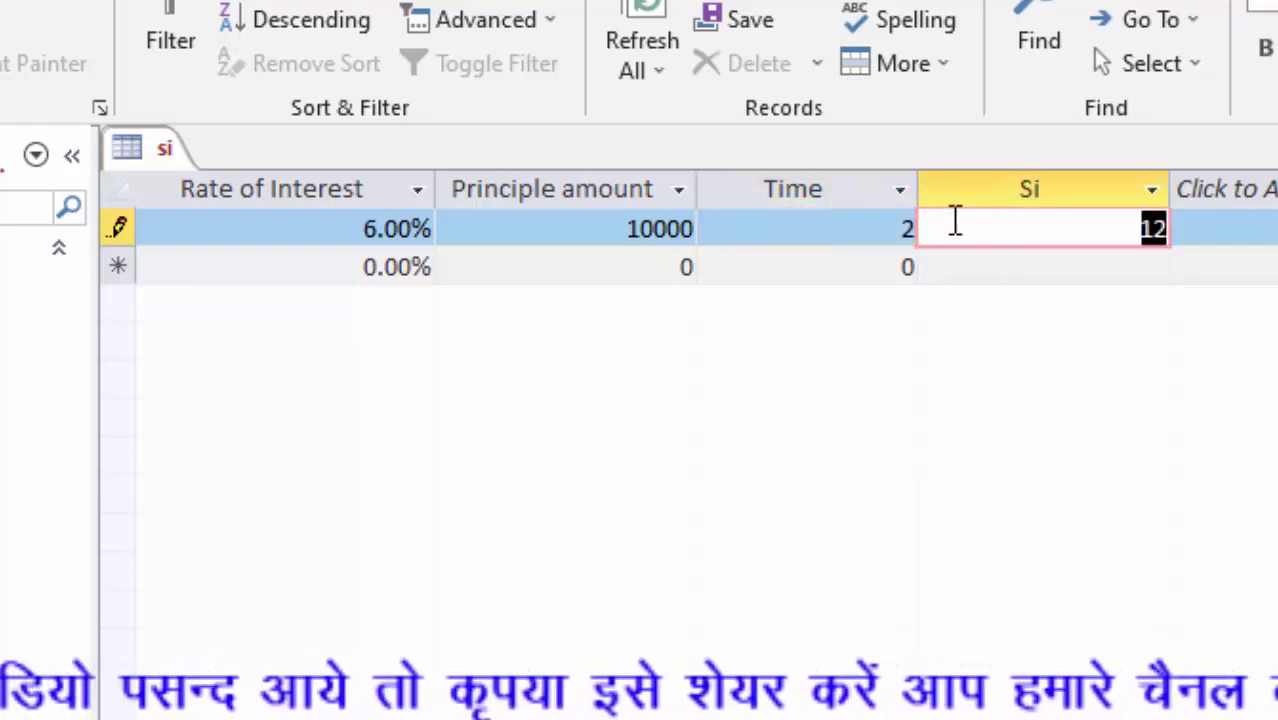
Step: Change the first record's Time from 2 to 24, making Si 144
left_click(1107, 234)
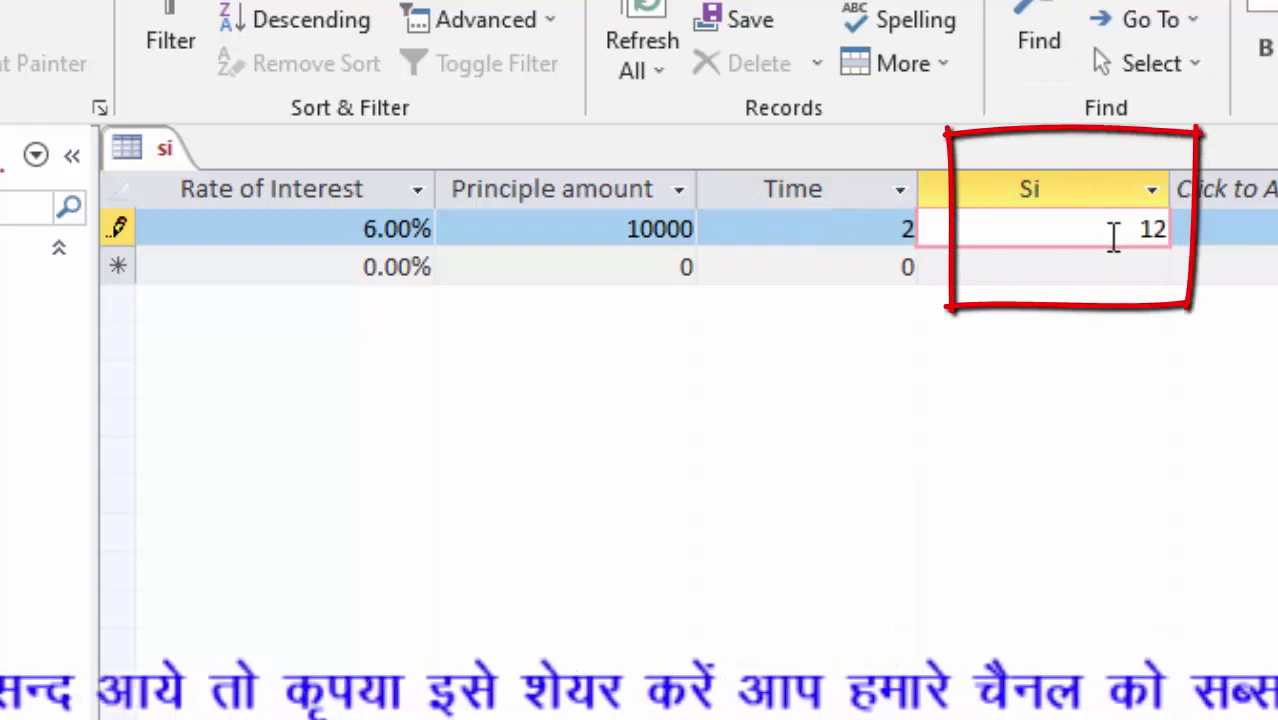
double_click(902, 229)
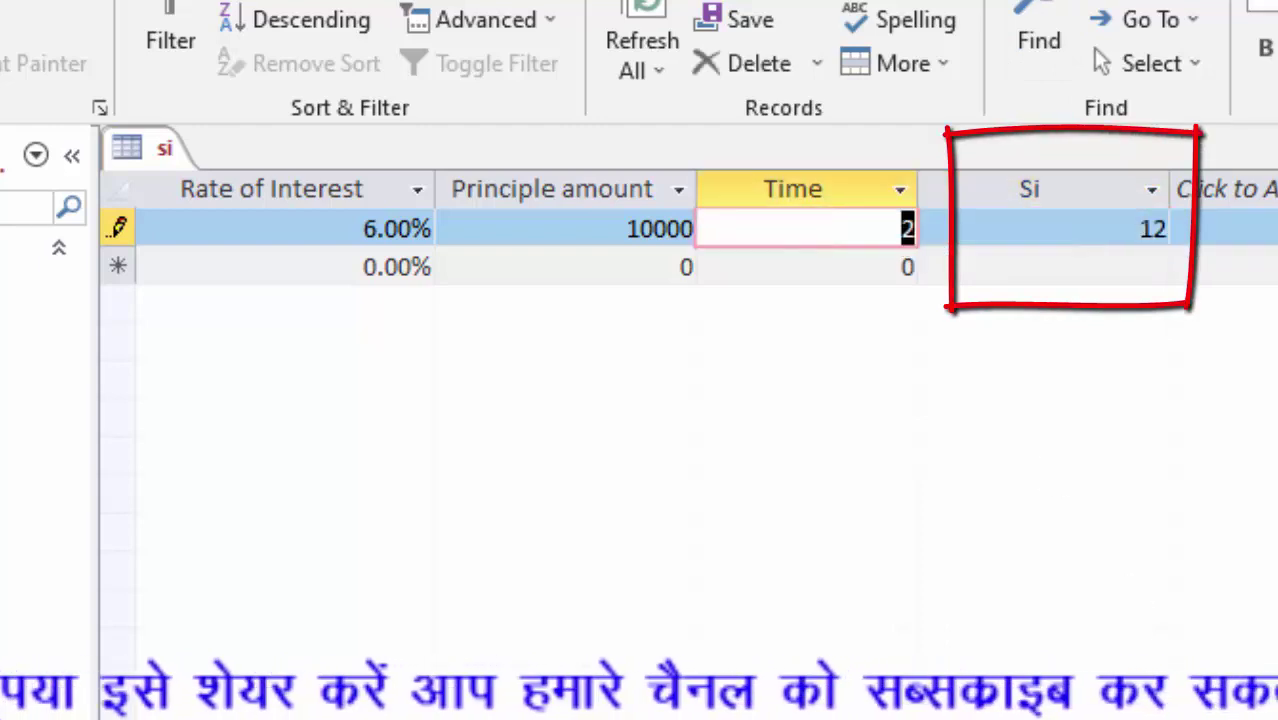
key("Right")
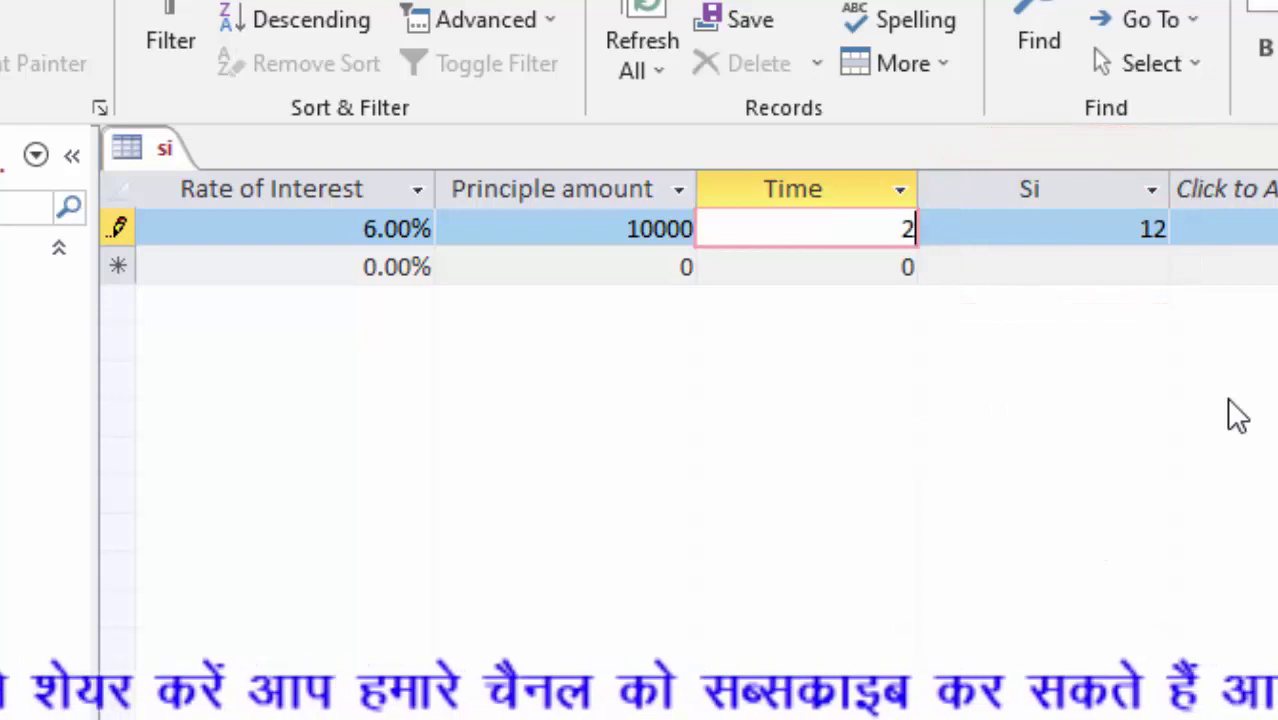
type("4")
key("Tab")
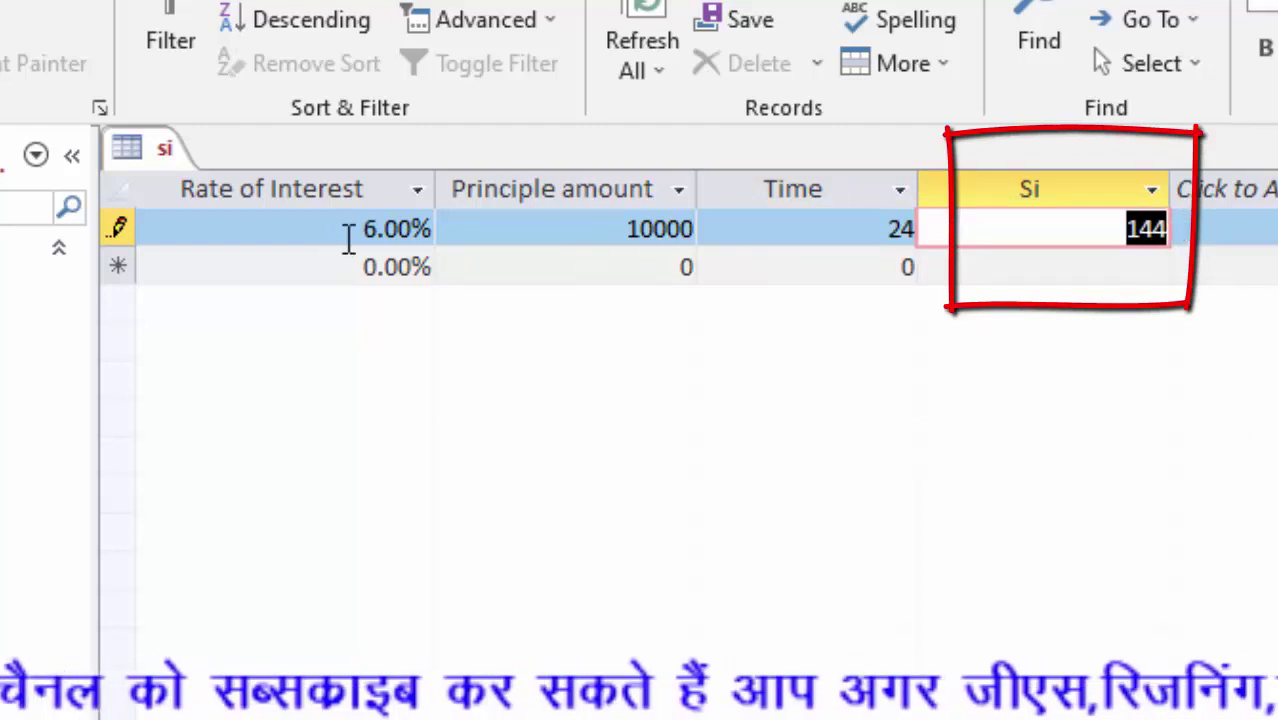
Step: Replace the first record's 6.00% rate with 12.8%, recalculating Si to 307.2
left_click_drag(351, 232, 471, 251)
key("BackSpace")
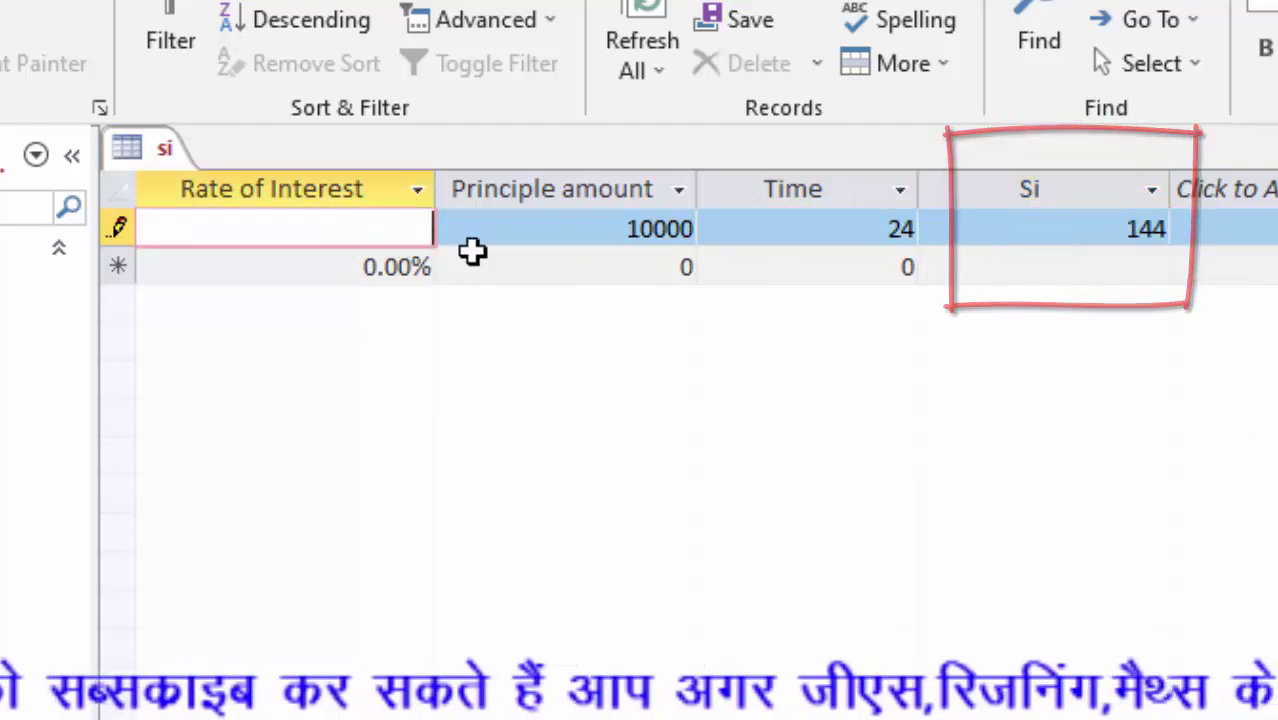
type("5%")
key("BackSpace")
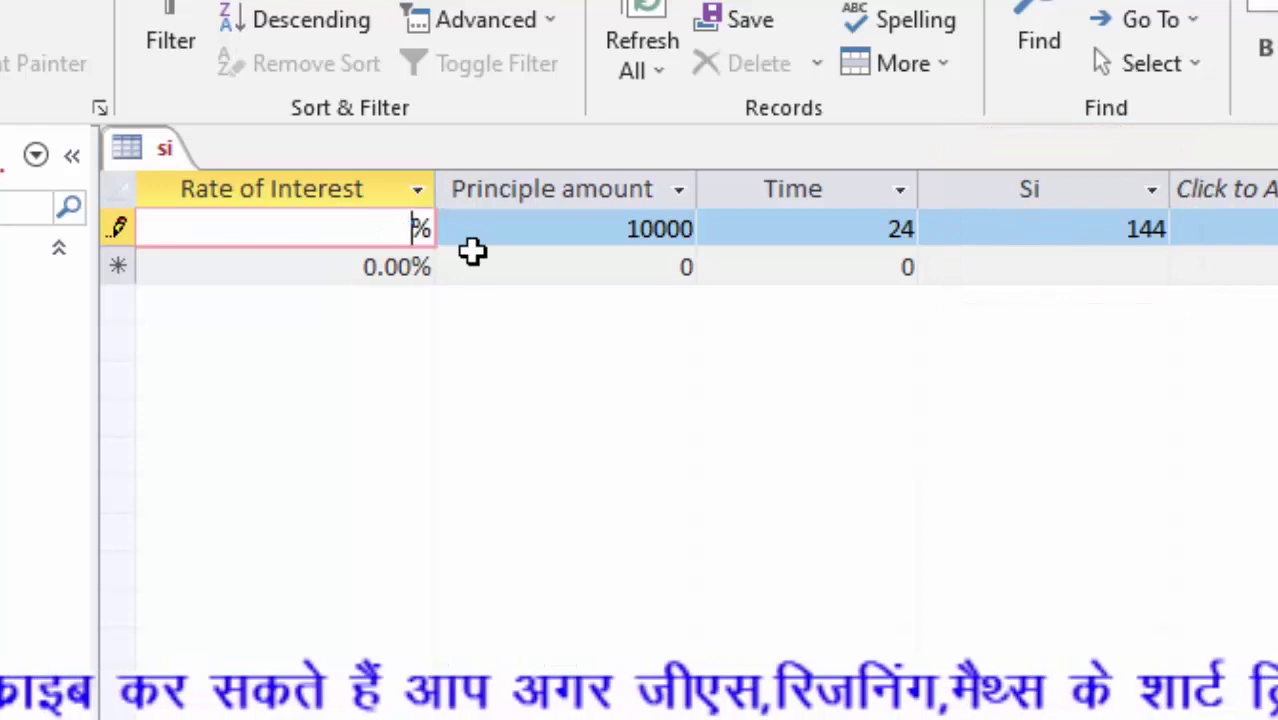
type("12.")
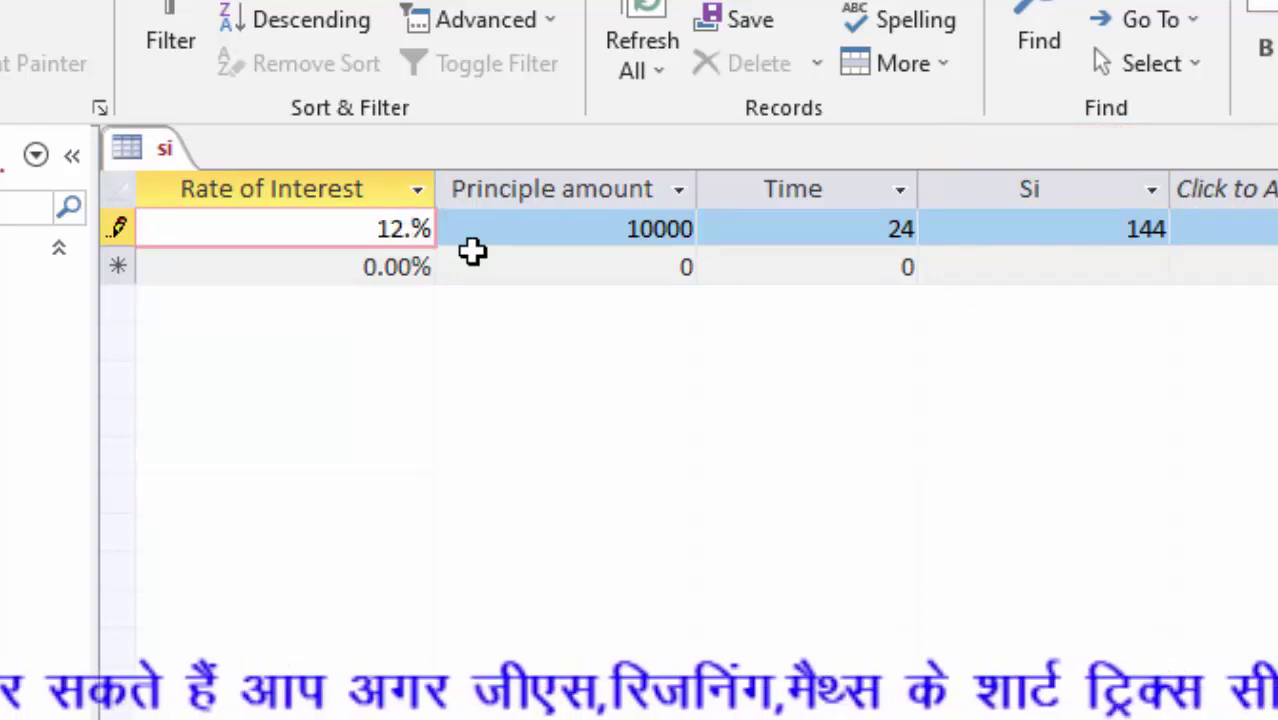
type("8")
key("Tab")
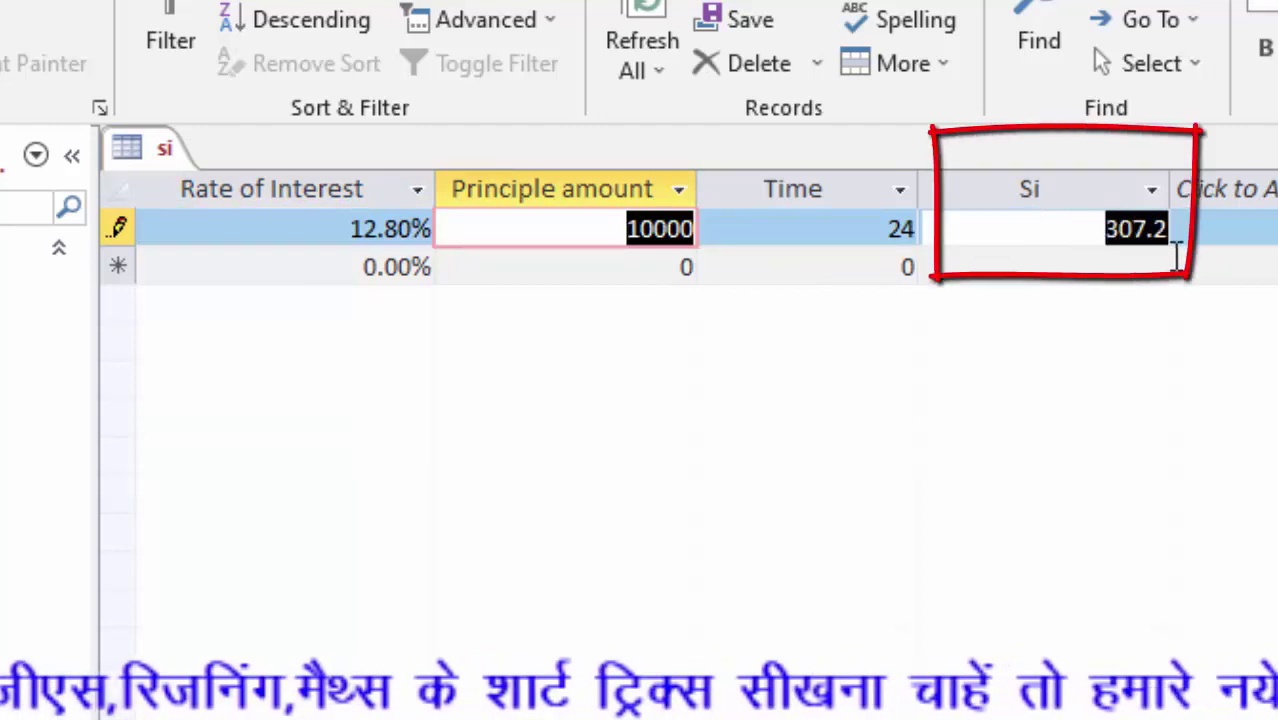
key("Tab")
key("Tab")
key("Tab")
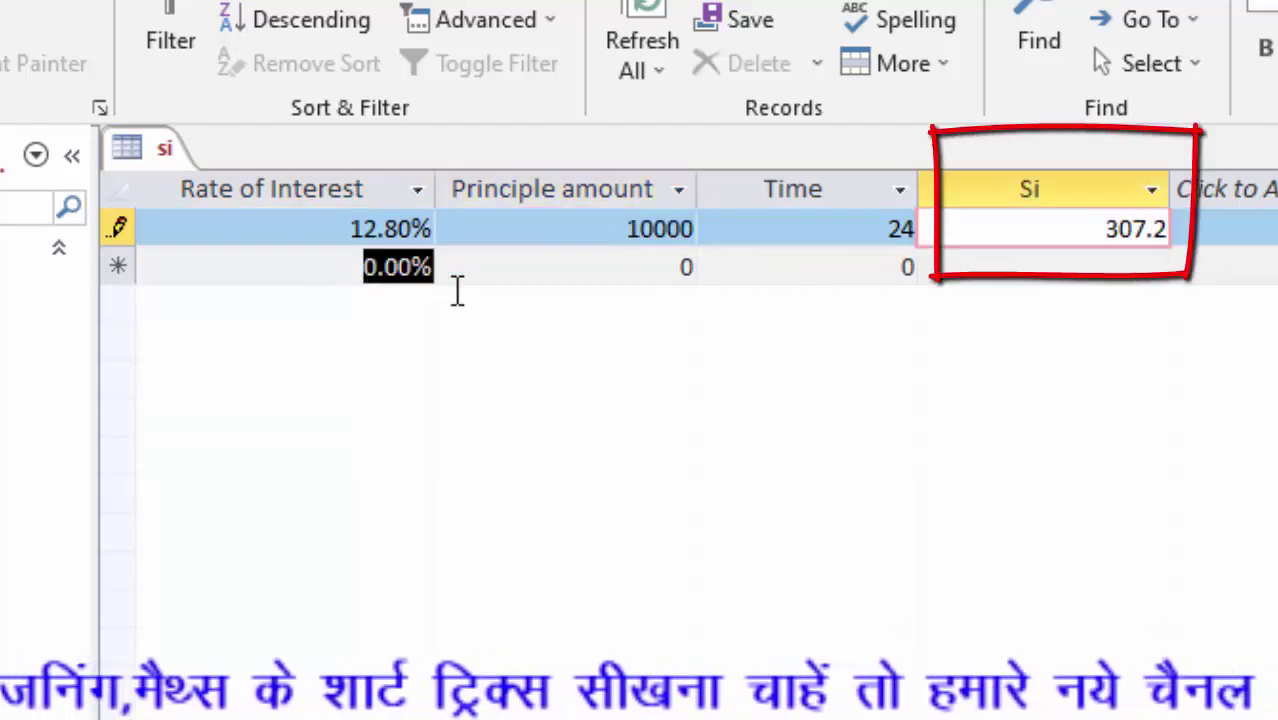
Step: Enter a second record with rate 6.88%, principal 100000 and Time 14
key("BackSpace")
type("6")
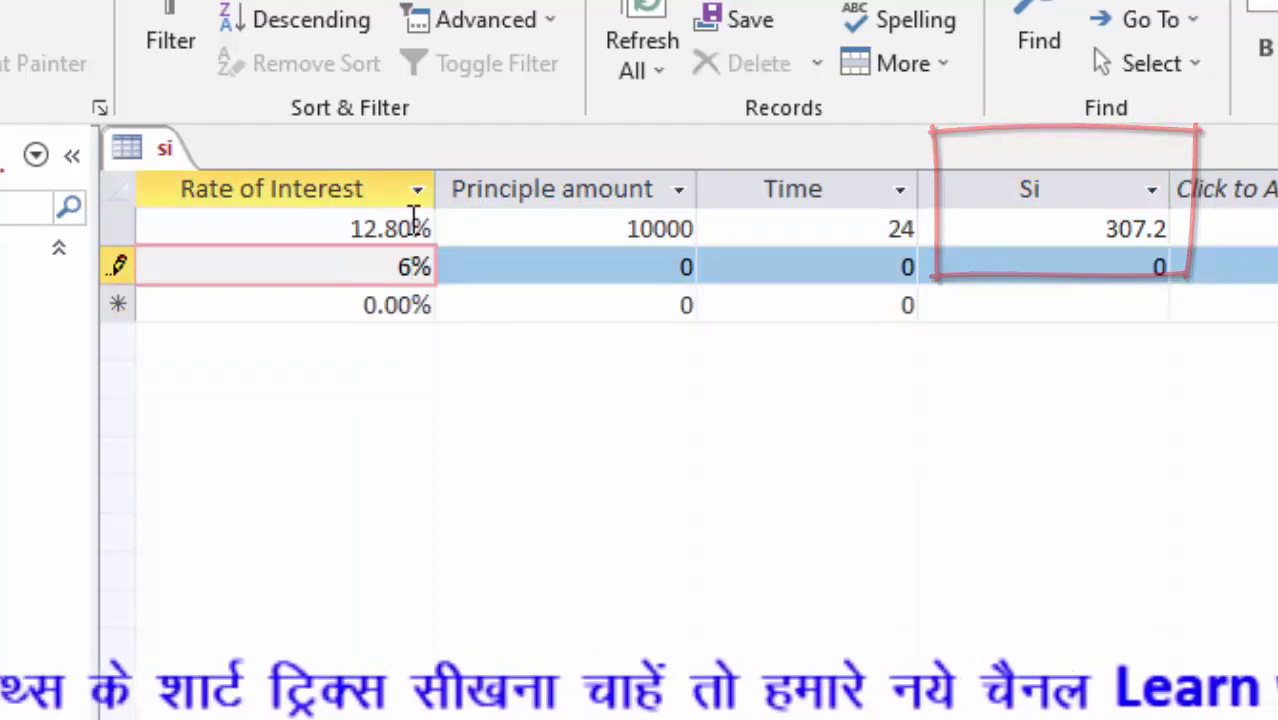
type(".88")
key("Tab")
key("BackSpace")
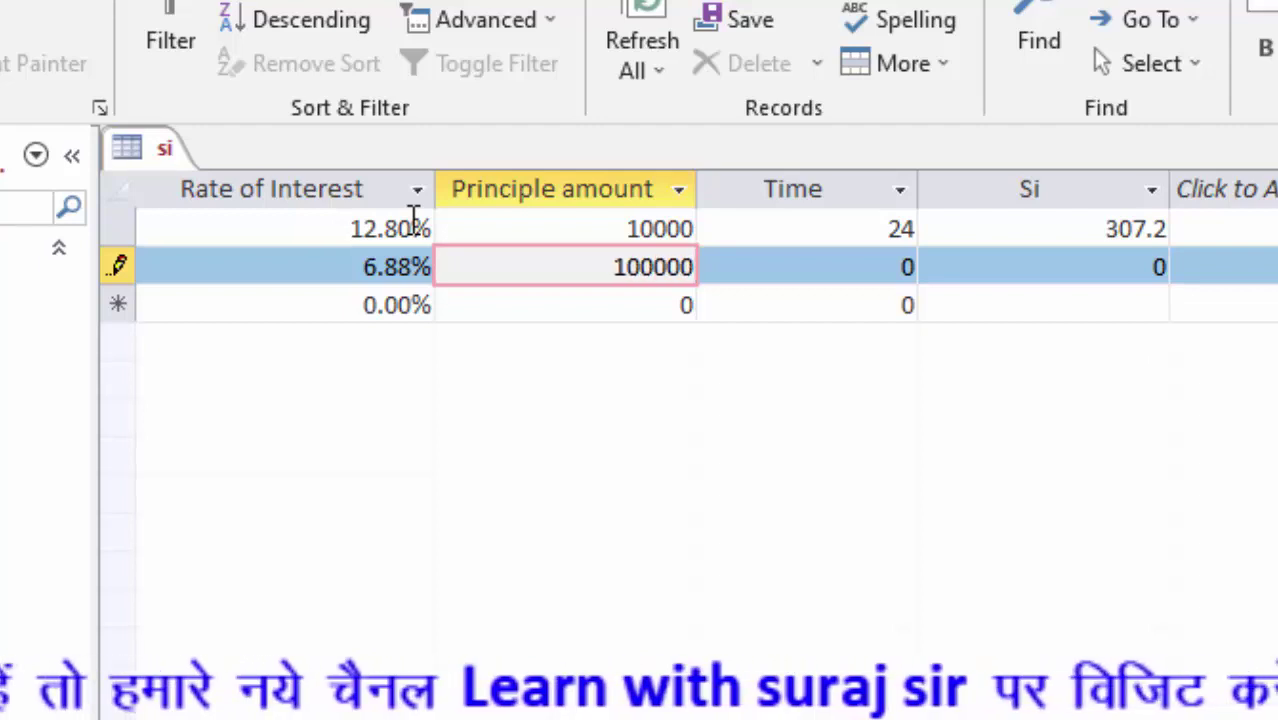
key("Tab")
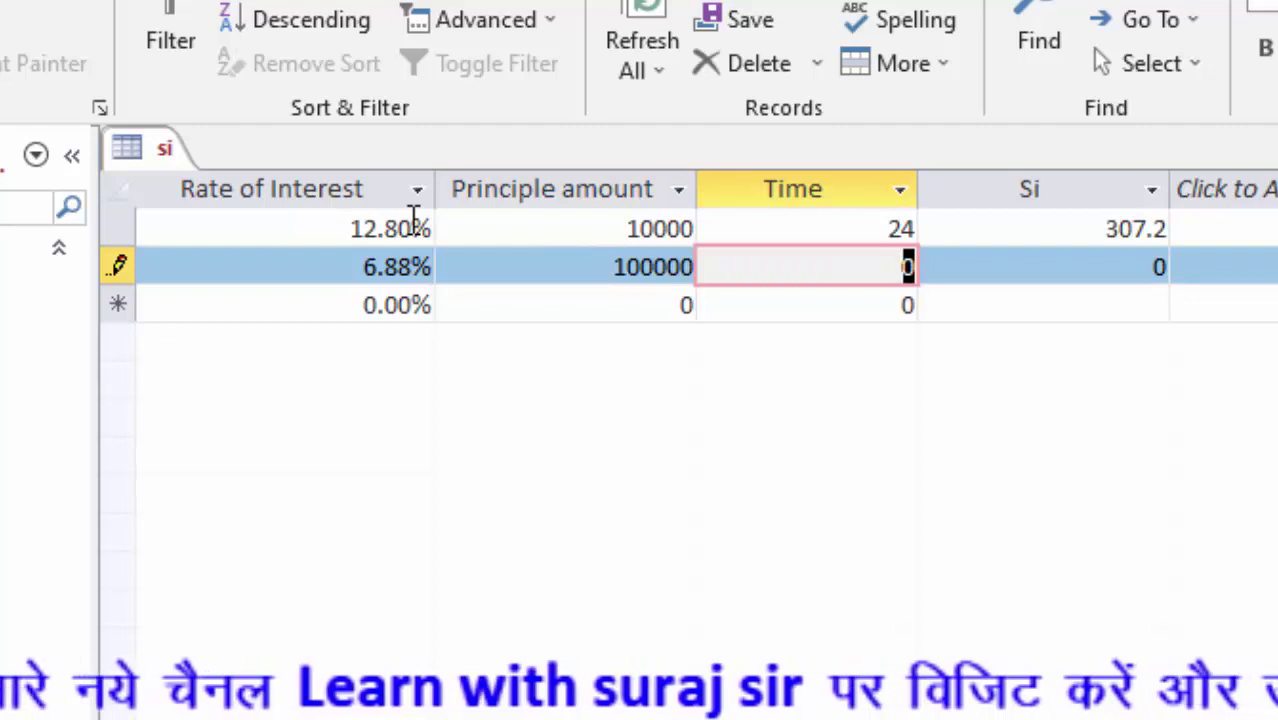
type("14")
key("Tab")
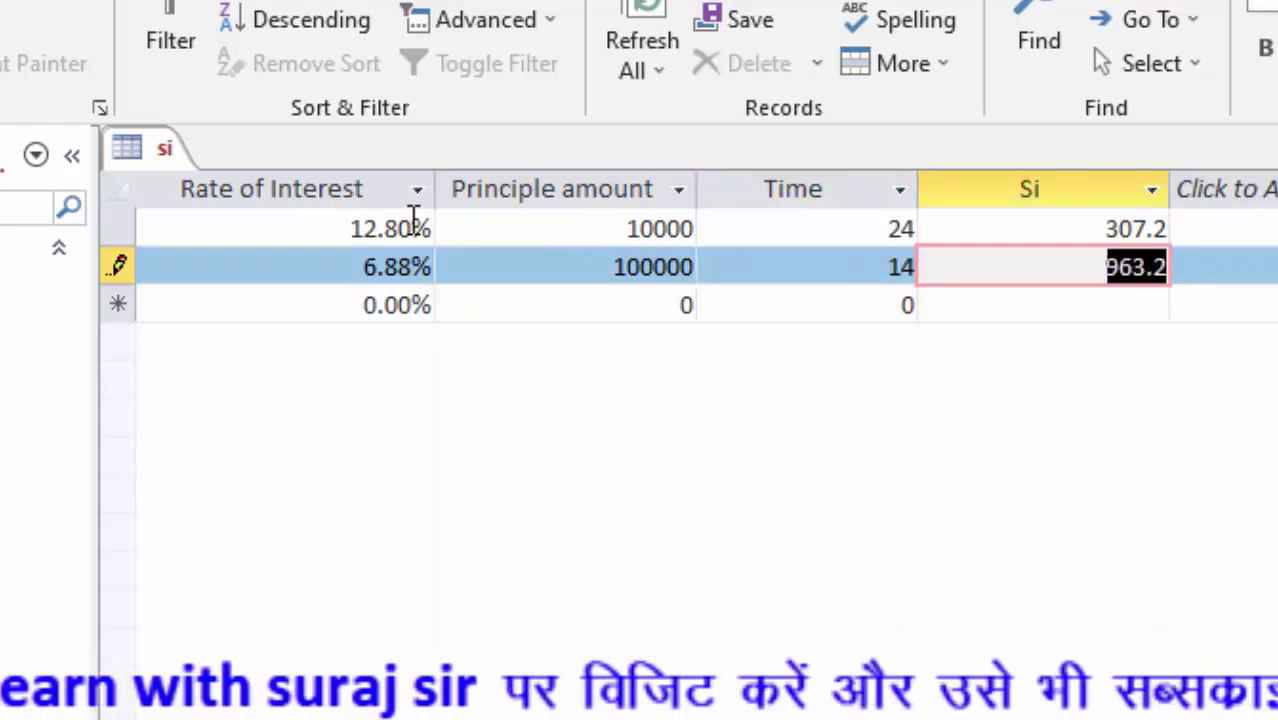
Step: Check the second record's Si result of 963.2 and move to a third record
left_click(836, 262)
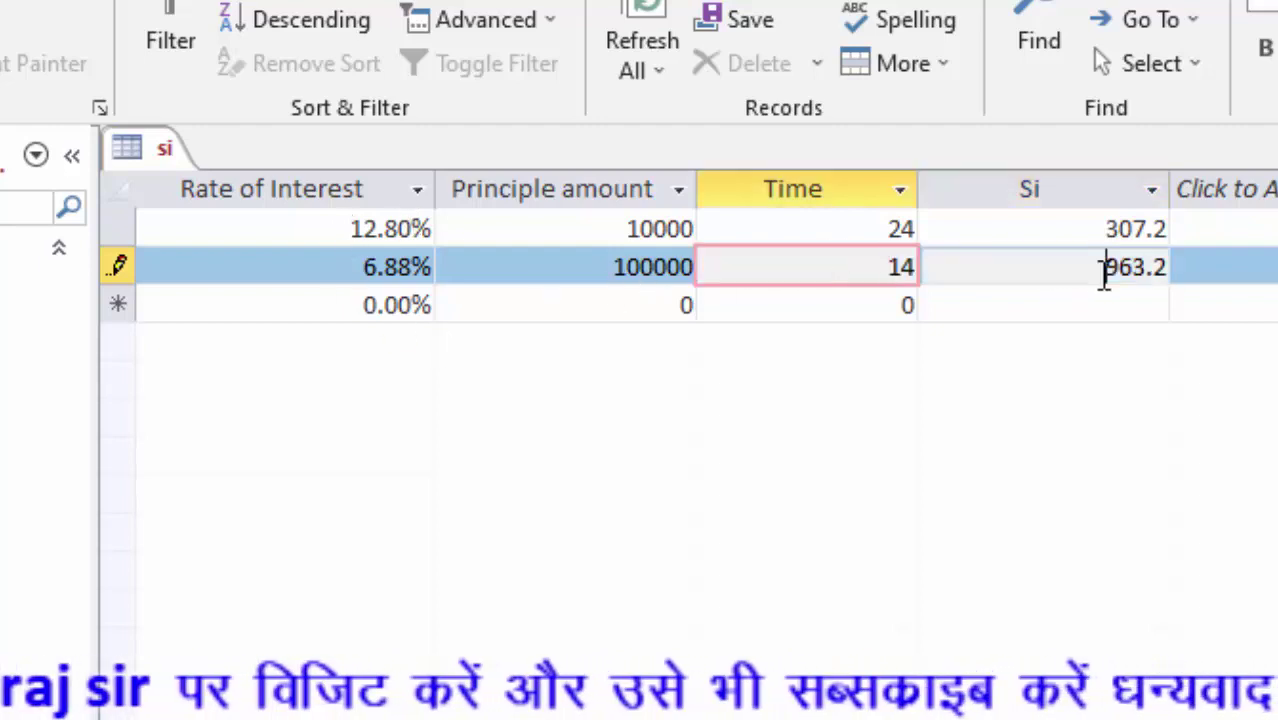
double_click(1137, 274)
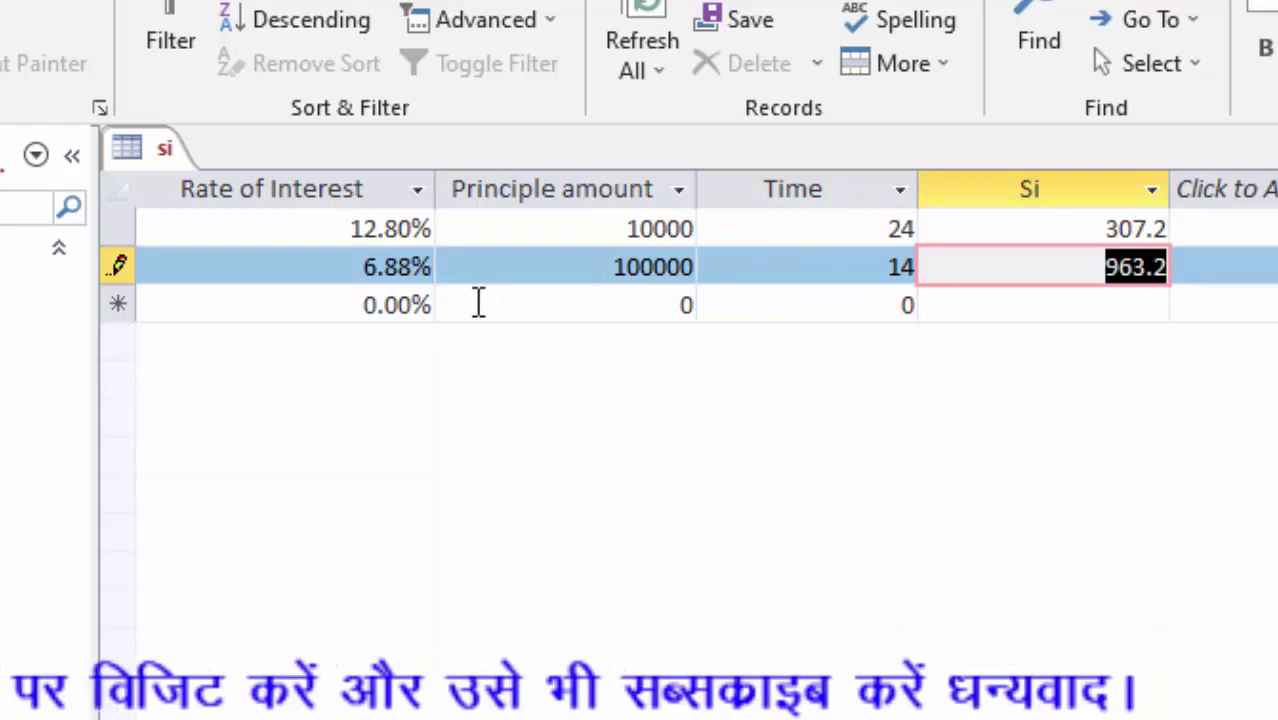
left_click(345, 302)
Step: Fill the third row with 18.5% rate, 1000000 principal and time 24, and confirm Si reads 44400
key("BackSpace")
type("18.5")
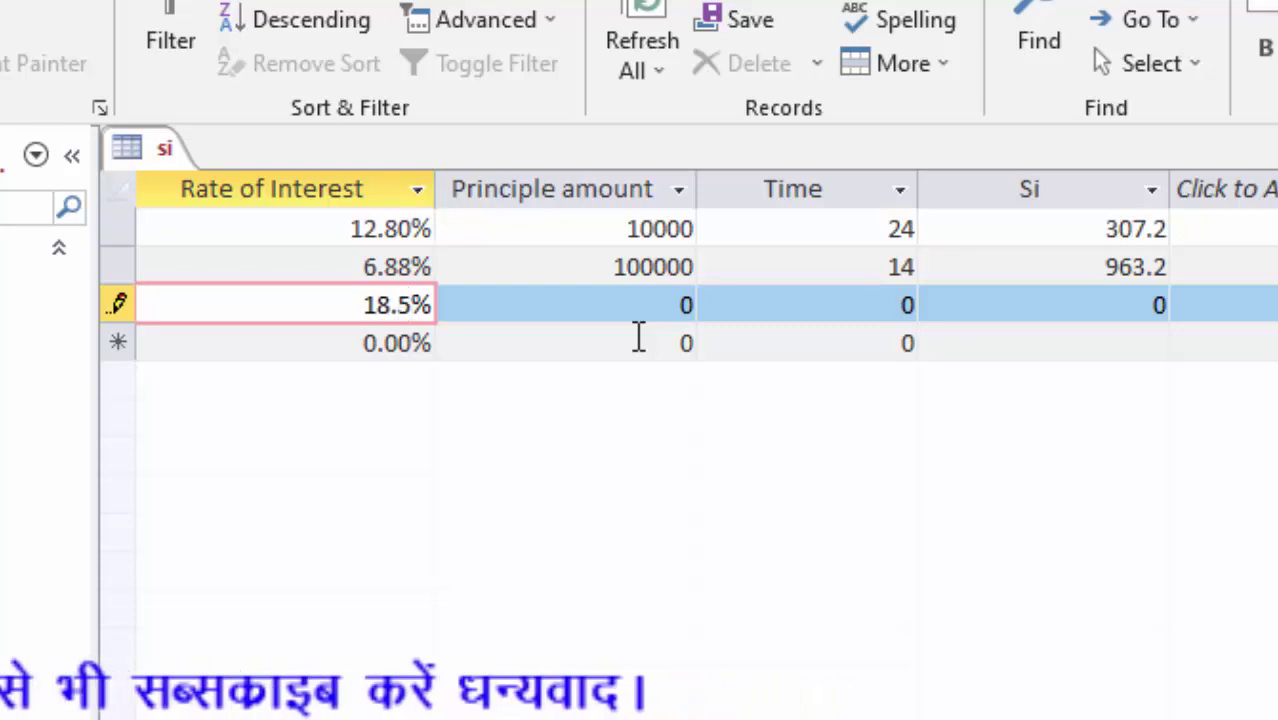
key("Tab")
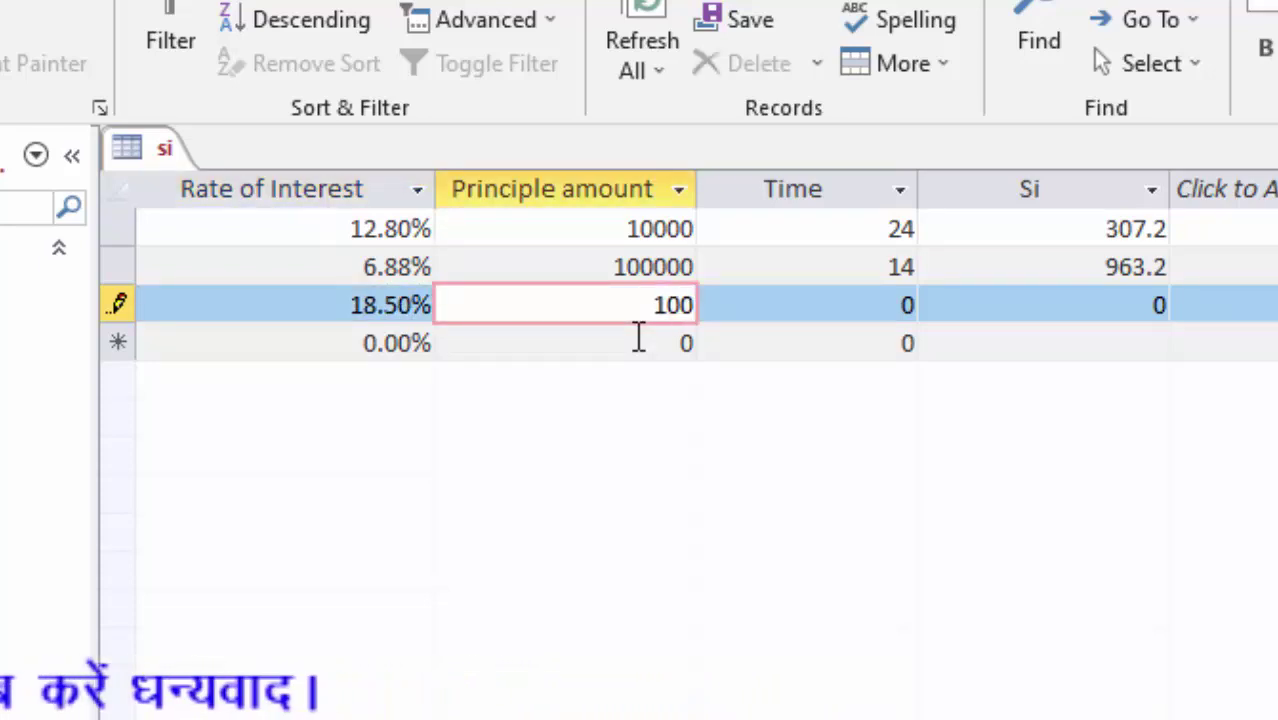
type("0000")
key("Tab")
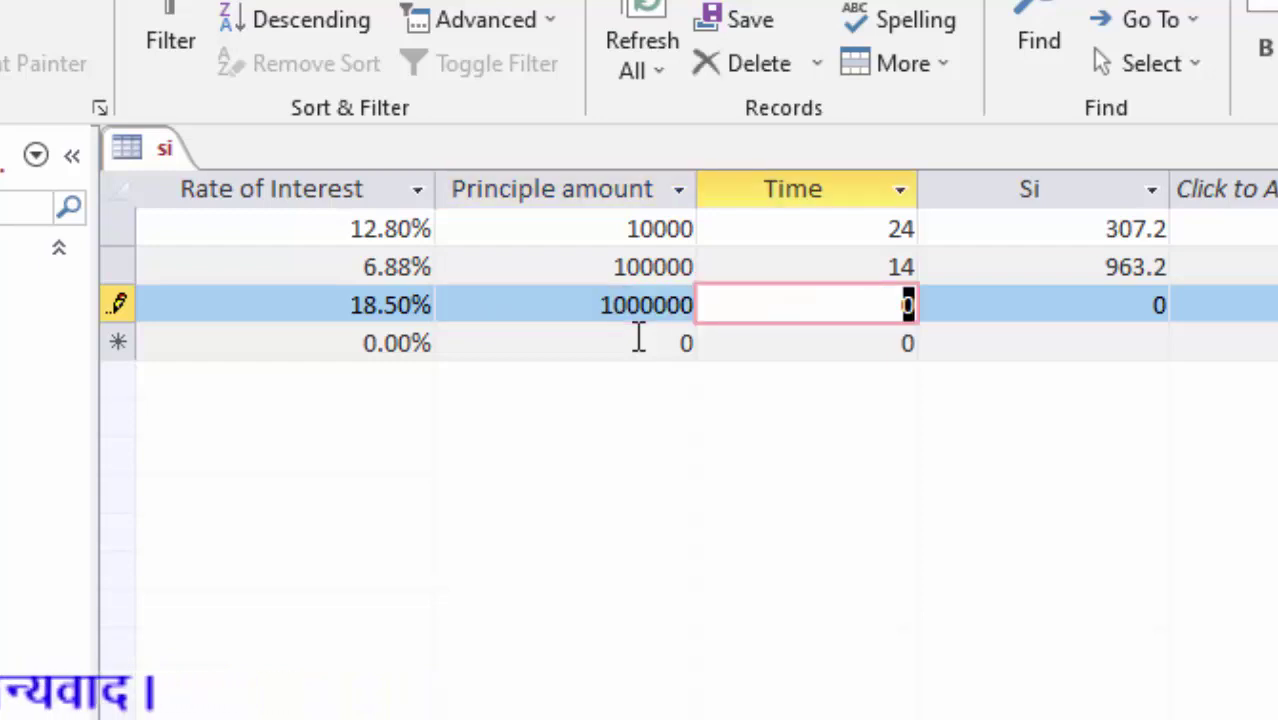
type("24")
key("Tab")
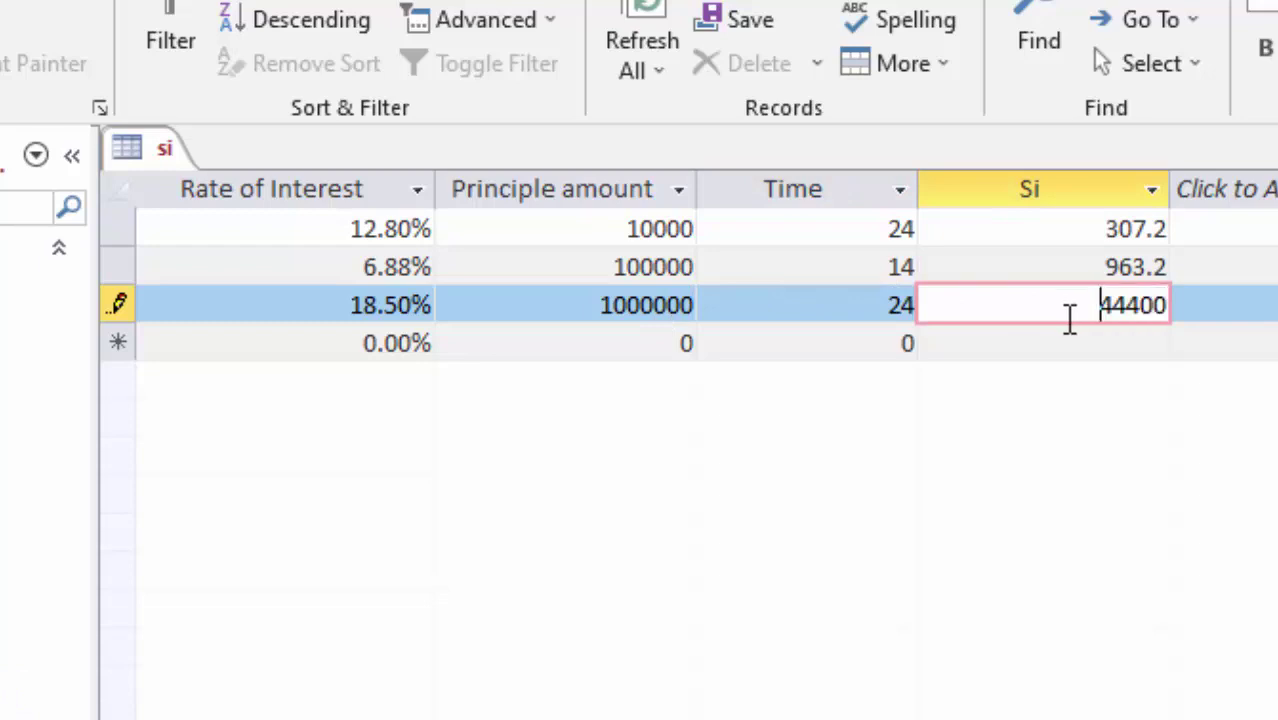
left_click(1031, 298)
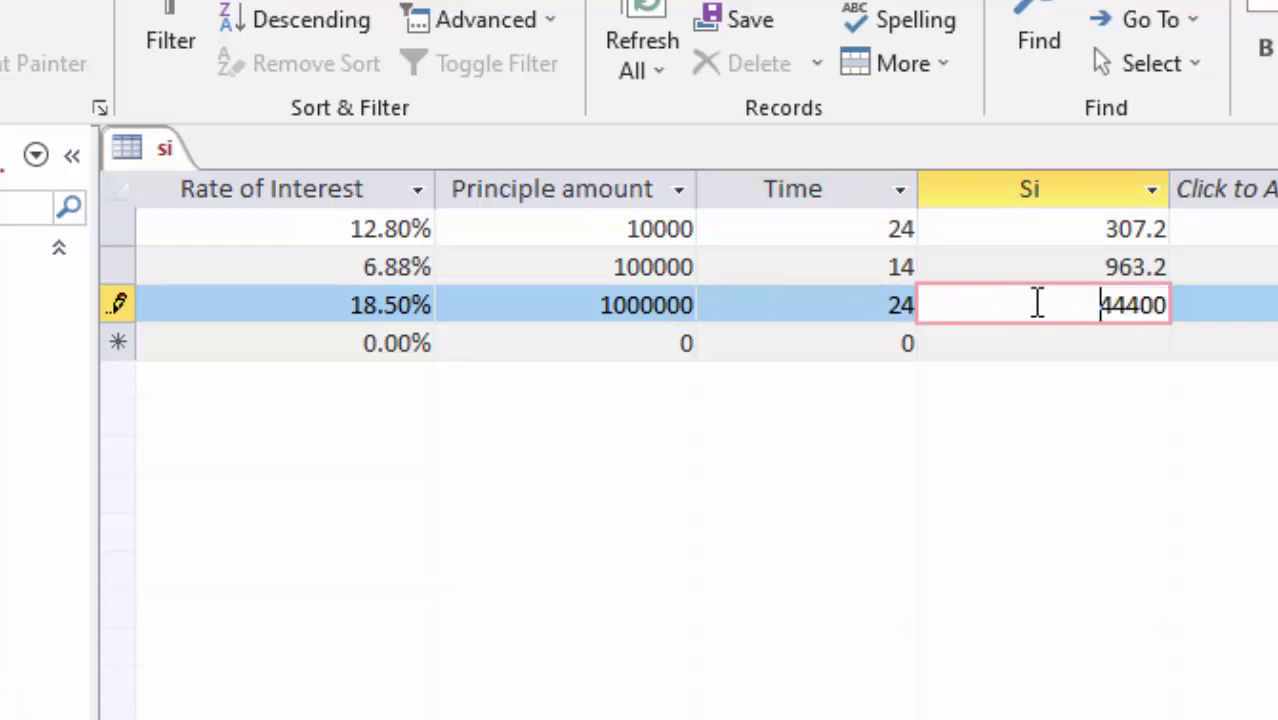